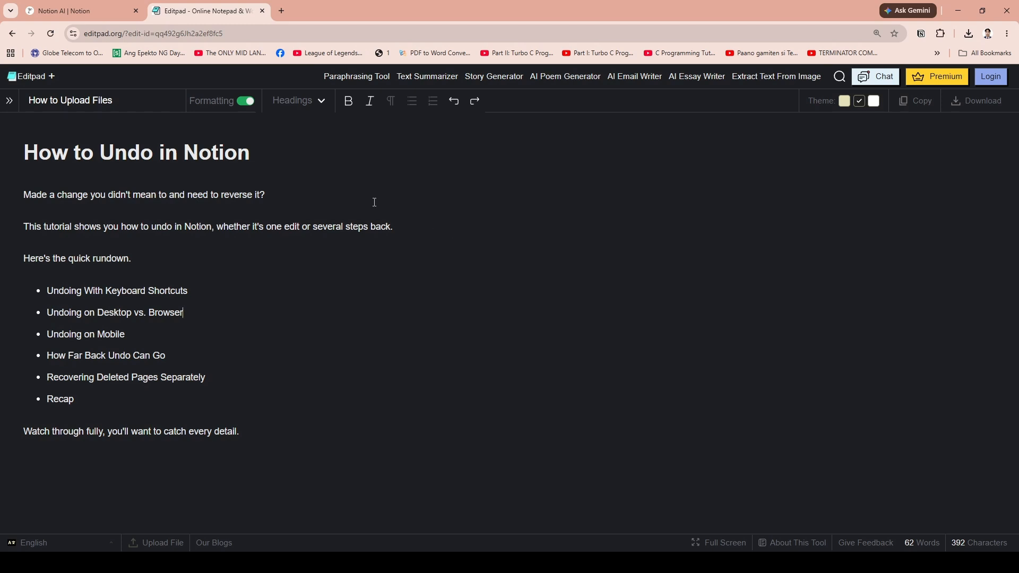
# Step: Switch to Notion and look through the Support Desk OS page in the Team HQ teamspace
pyautogui.click(68, 9)
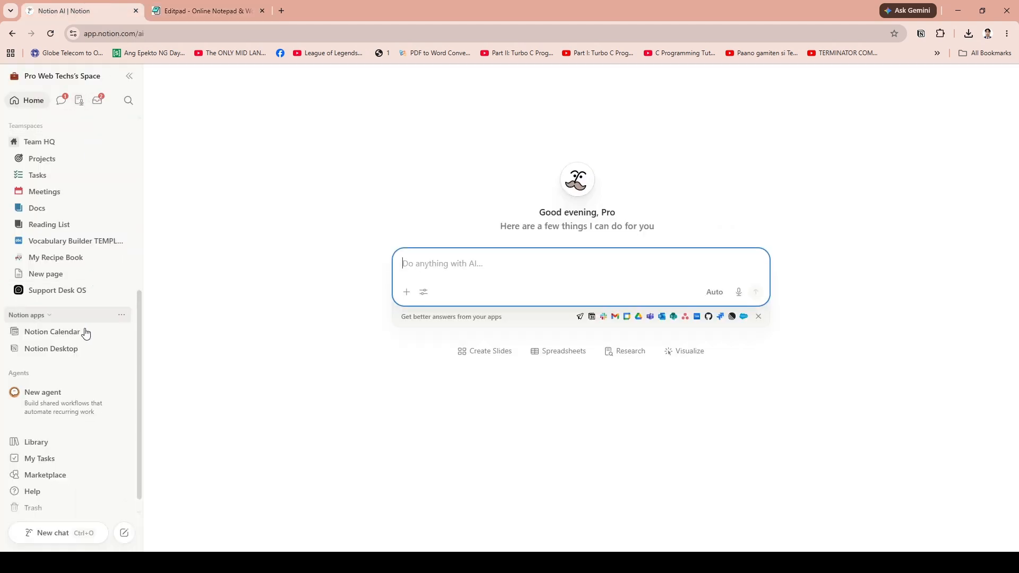
pyautogui.scroll(-1, 84, 332)
pyautogui.scroll(2, 89, 345)
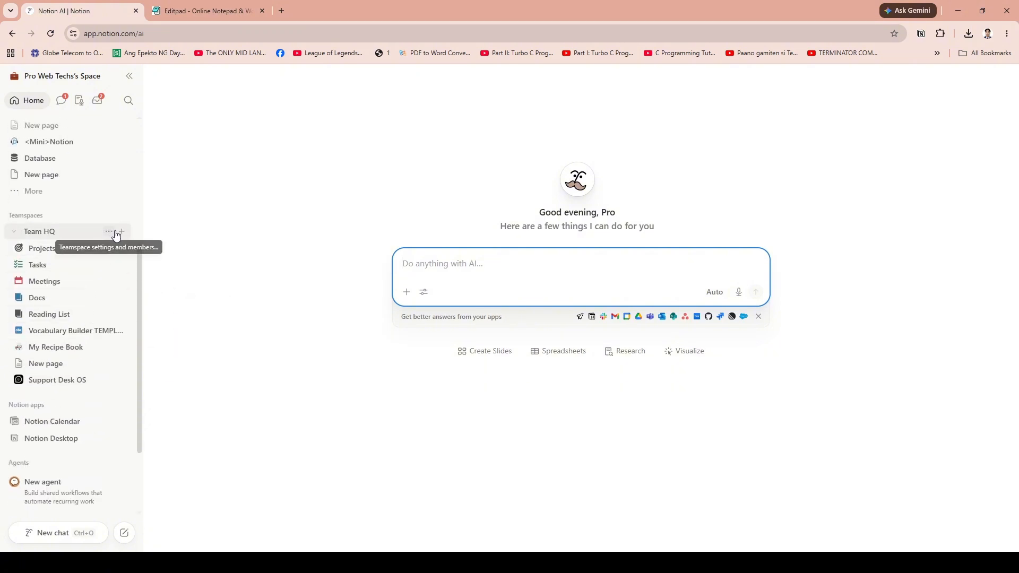
pyautogui.click(55, 380)
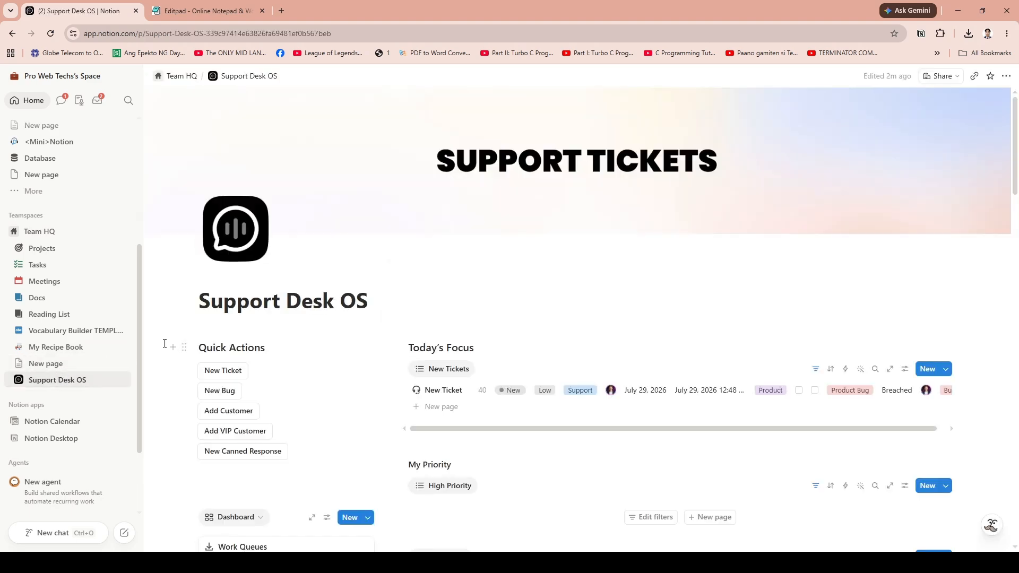
pyautogui.scroll(-5, 303, 312)
pyautogui.scroll(5, 303, 312)
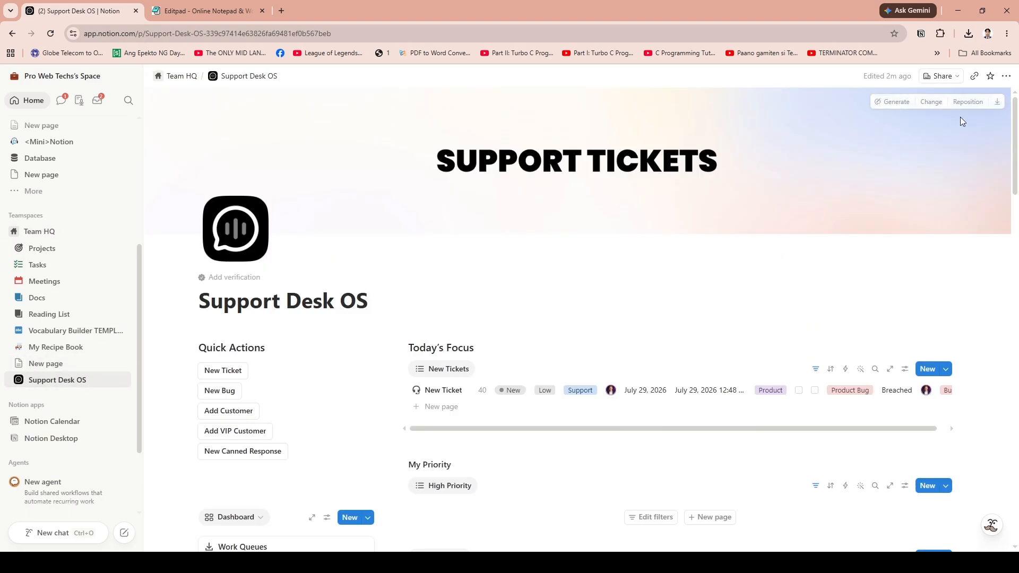
# Step: Open the untitled page in the Team HQ teamspace and insert a new table-view database below its existing table
pyautogui.click(46, 363)
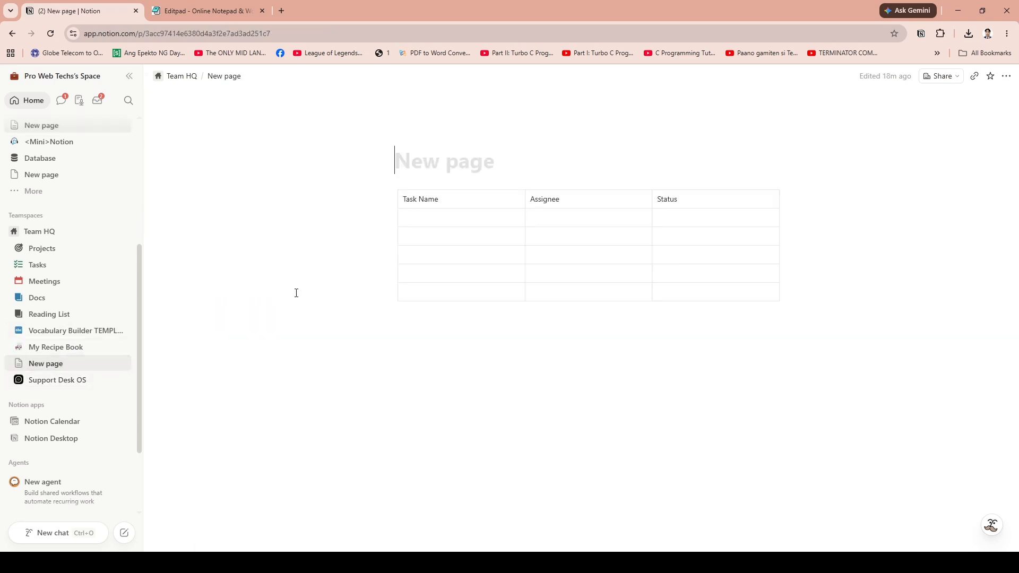
pyautogui.click(478, 344)
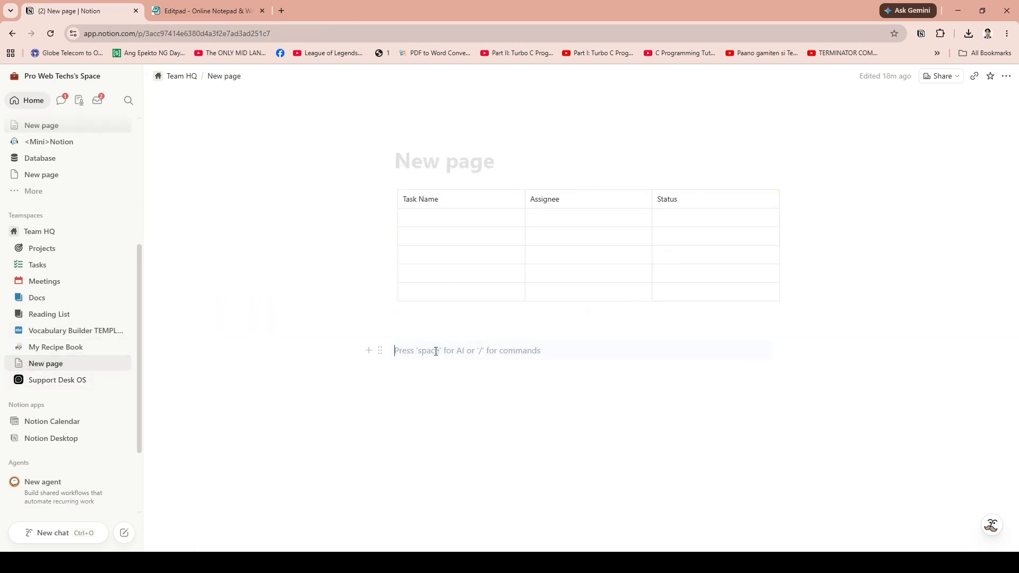
pyautogui.write('/datab')
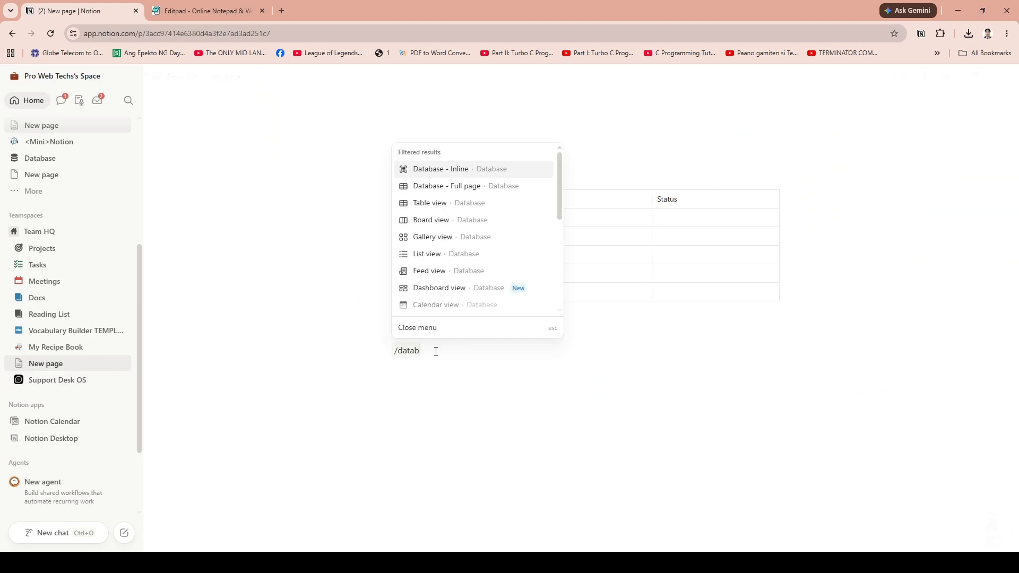
pyautogui.click(448, 210)
pyautogui.click(770, 406)
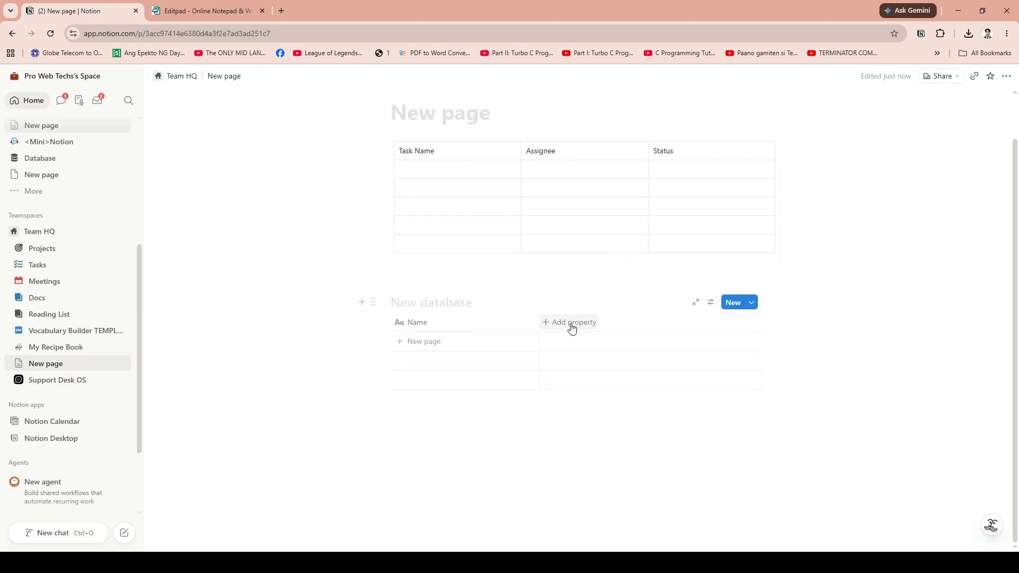
# Step: Add a Status property and a Date property to the new database
pyautogui.click(571, 327)
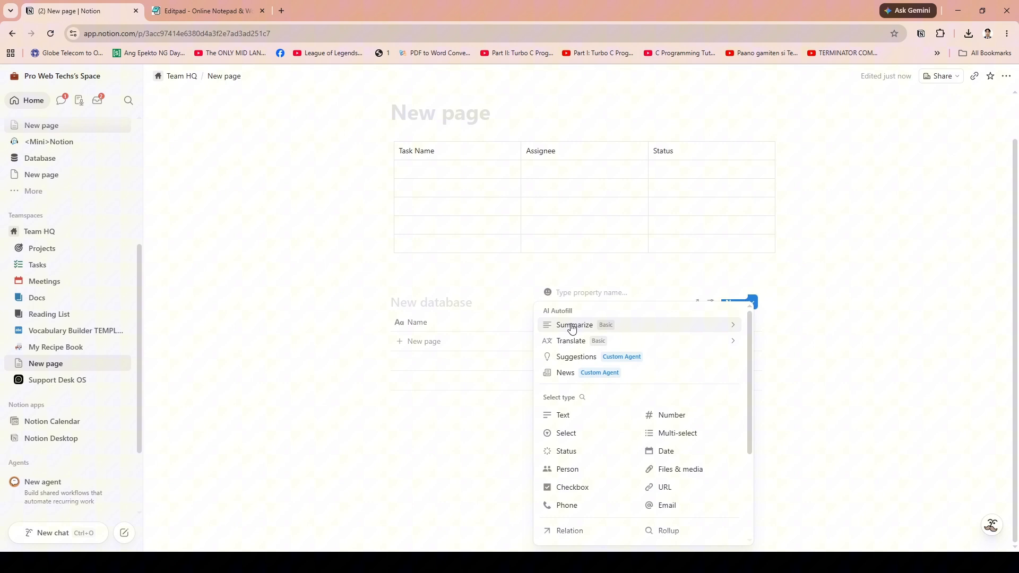
pyautogui.click(570, 452)
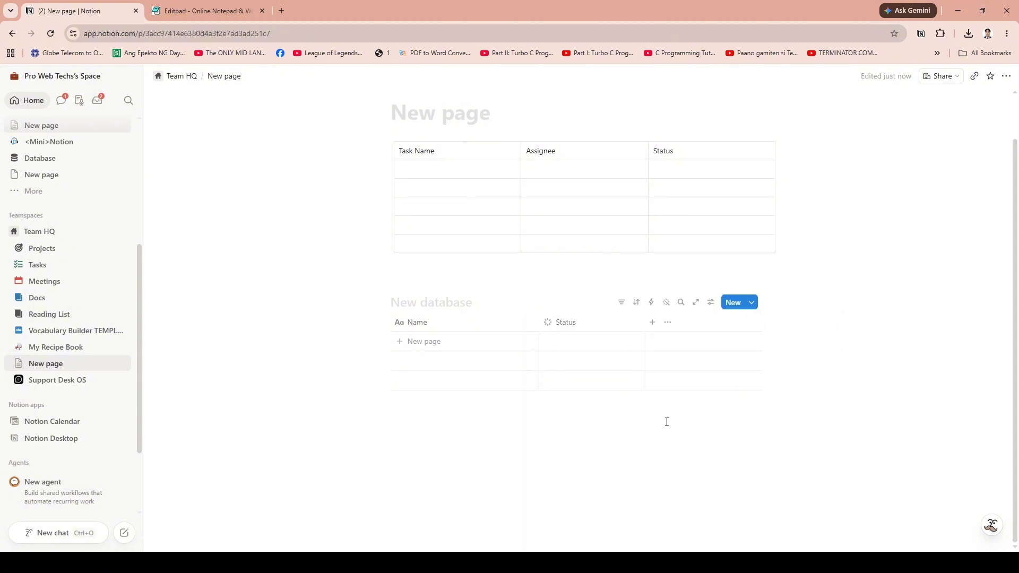
pyautogui.click(665, 324)
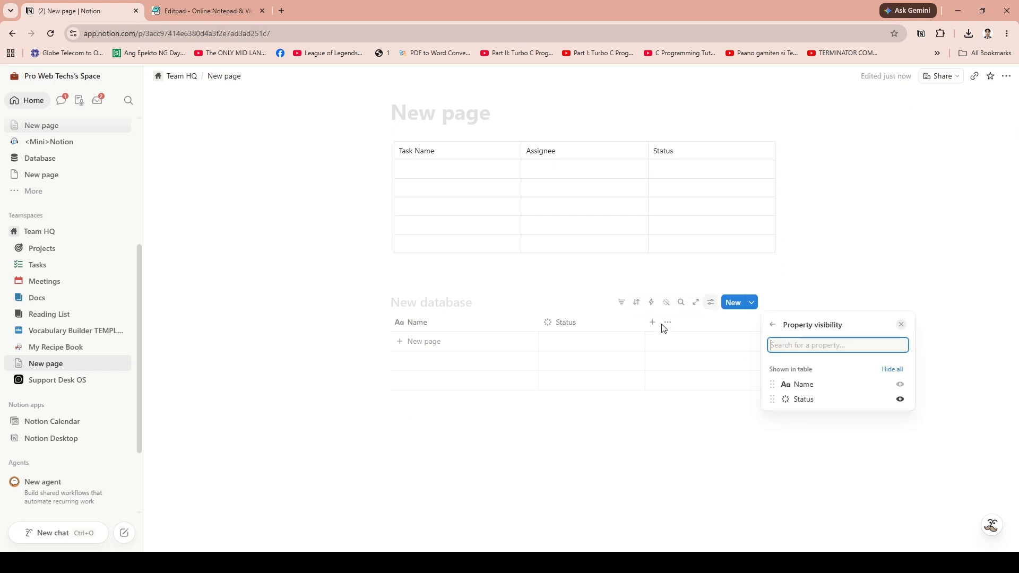
pyautogui.click(653, 324)
pyautogui.click(653, 323)
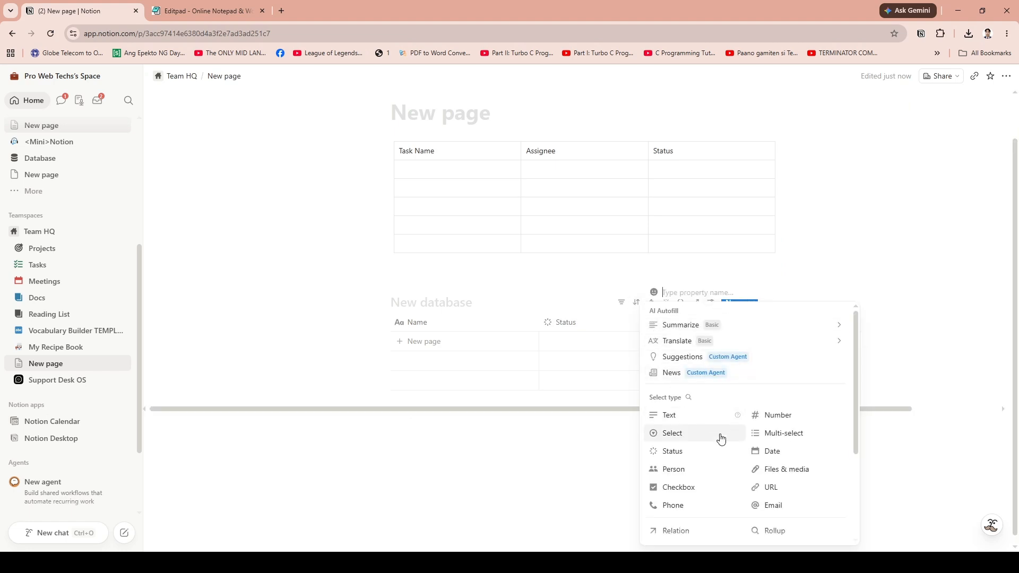
pyautogui.click(757, 450)
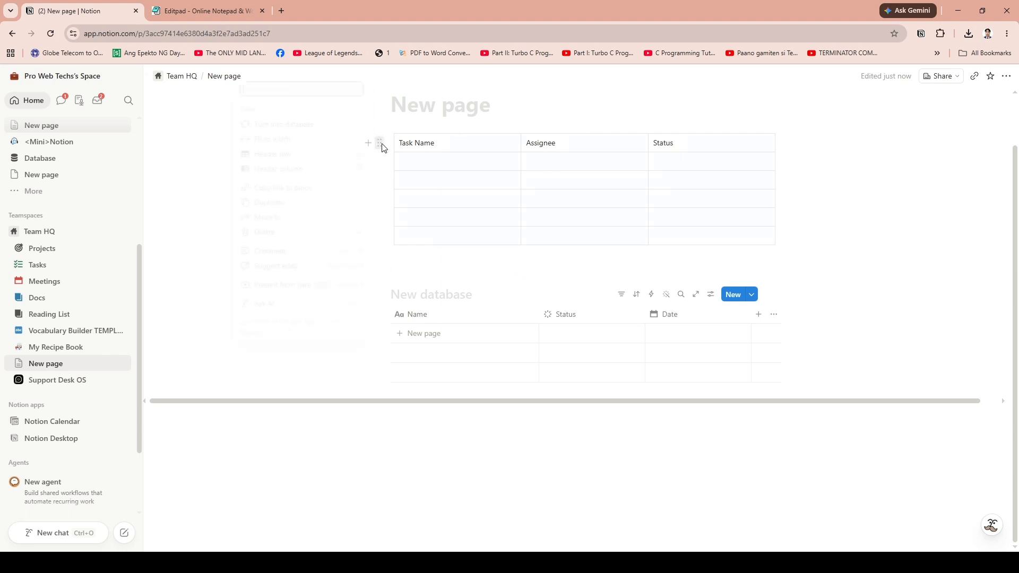
# Step: Delete the simple table with the Task Name, Assignee and Status columns, undo the deletion once, and delete it again
pyautogui.click(380, 144)
pyautogui.click(308, 234)
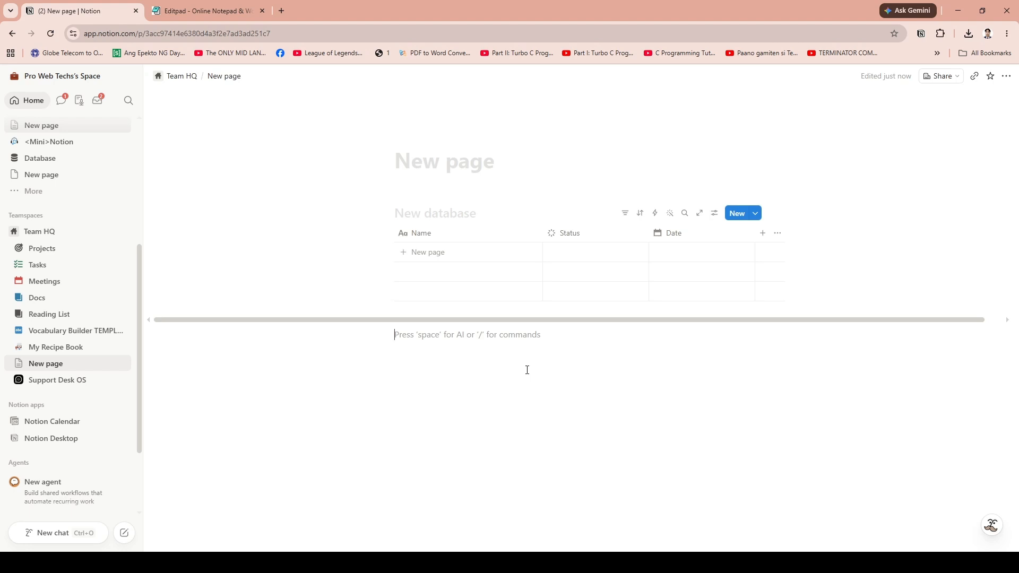
pyautogui.hotkey('ctrl', 'shift', 'Up')
pyautogui.hotkey('ctrl', 'z')
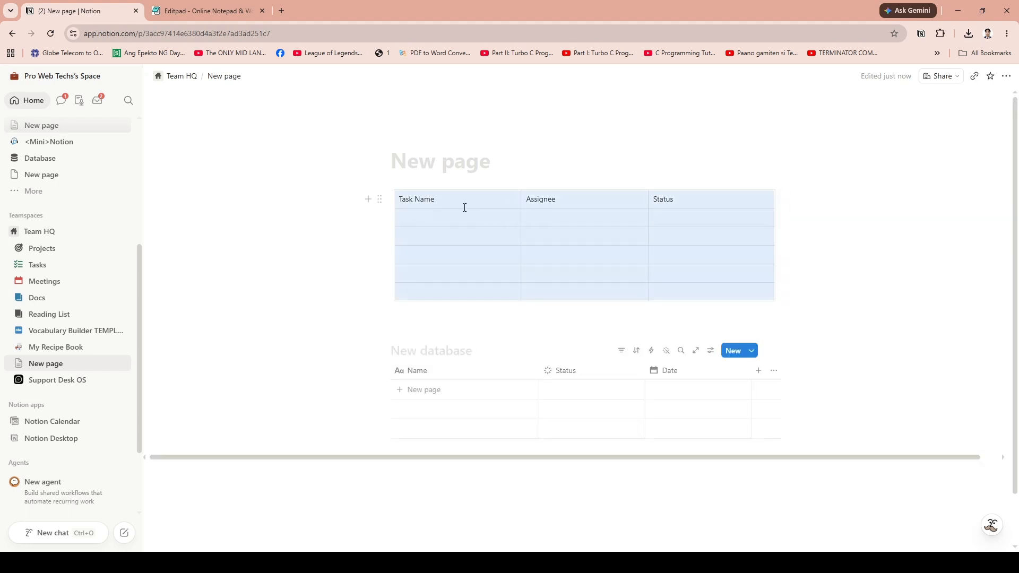
pyautogui.press('Delete')
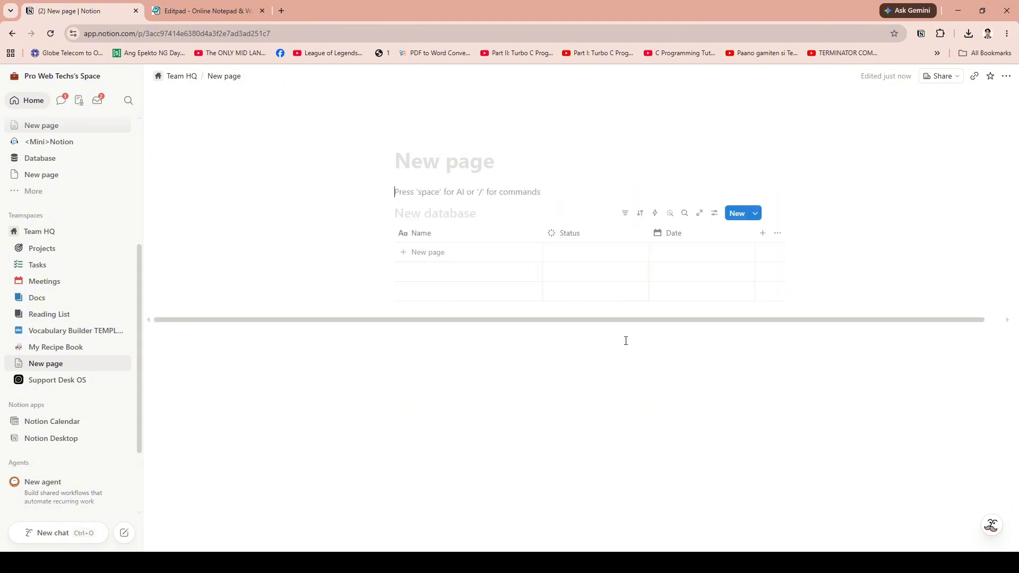
# Step: Add a Multi-select property to the database and undo the addition
pyautogui.click(762, 234)
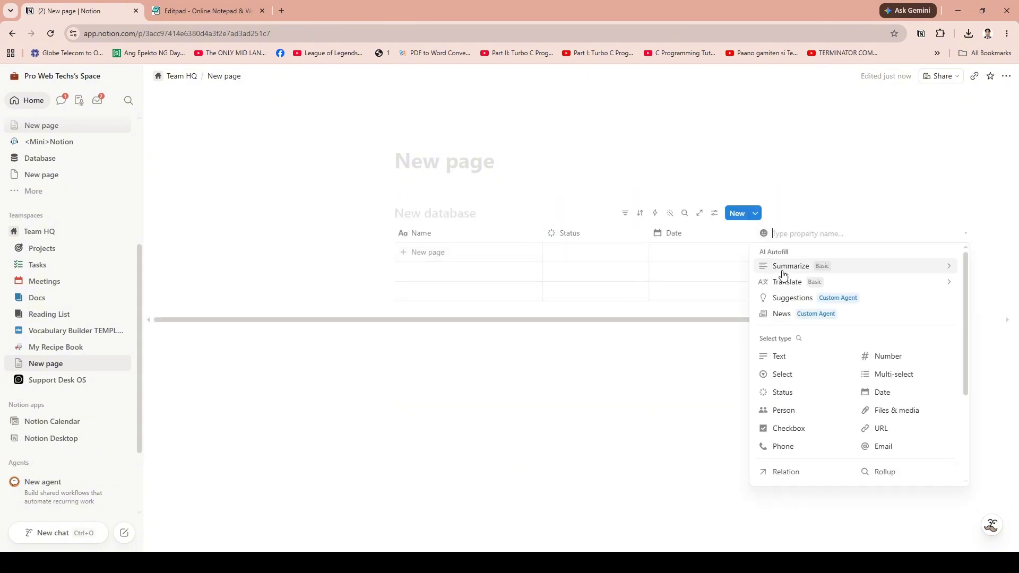
pyautogui.click(902, 374)
pyautogui.hotkey('ctrl', 'z')
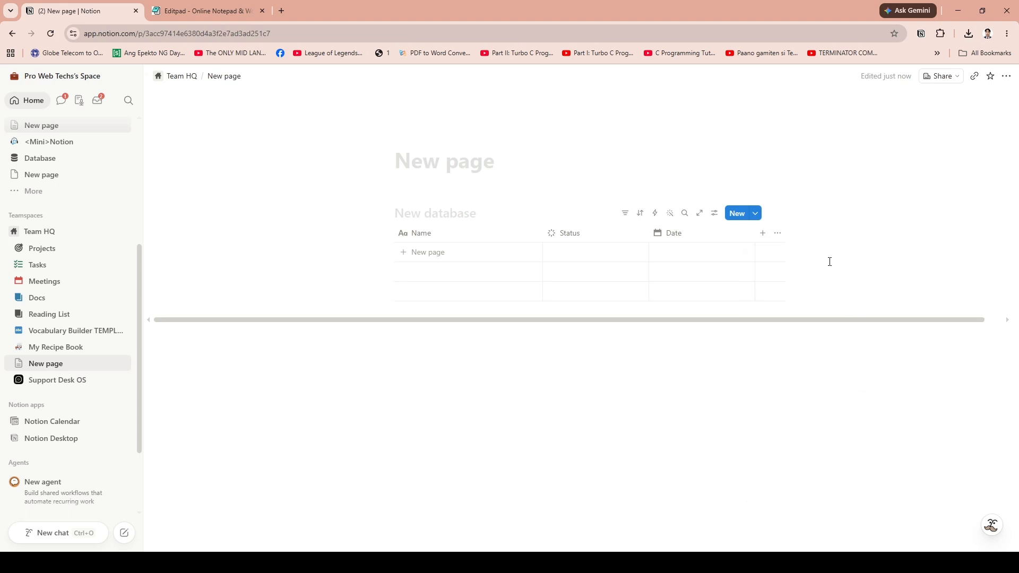
# Step: Add a Person property to the database and undo the addition
pyautogui.click(762, 234)
pyautogui.click(789, 411)
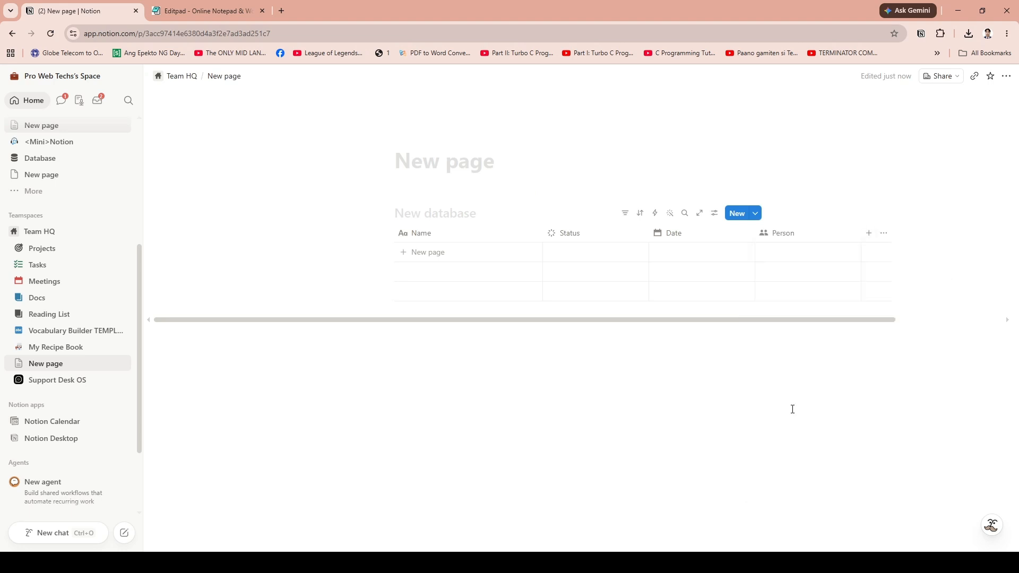
pyautogui.hotkey('ctrl', 'z')
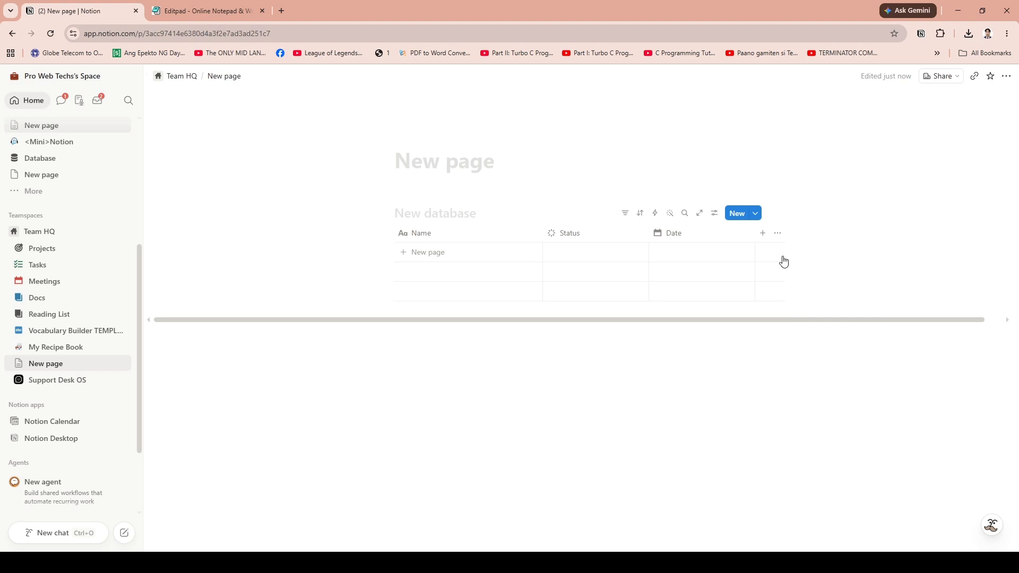
pyautogui.click(763, 234)
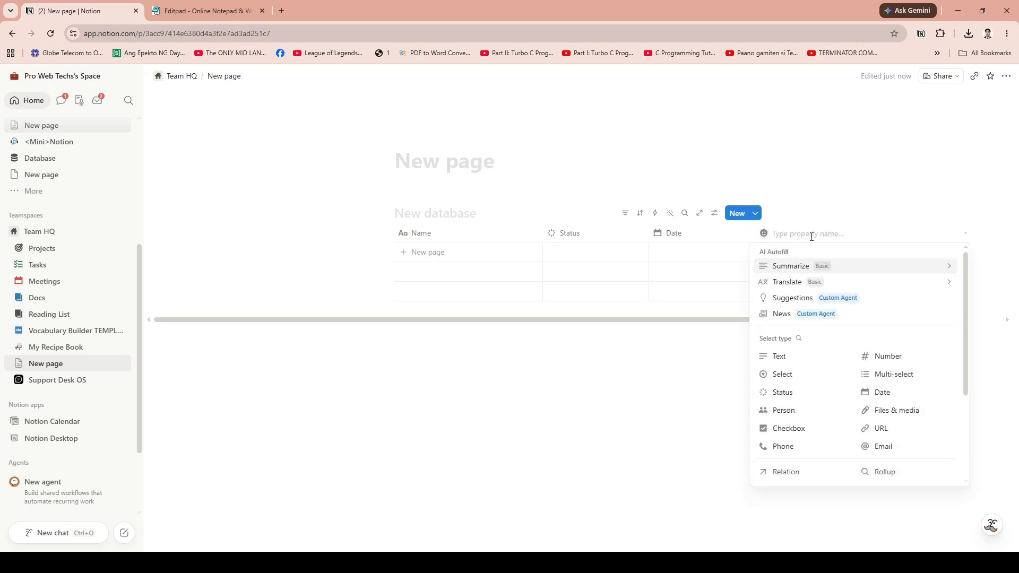
pyautogui.click(710, 377)
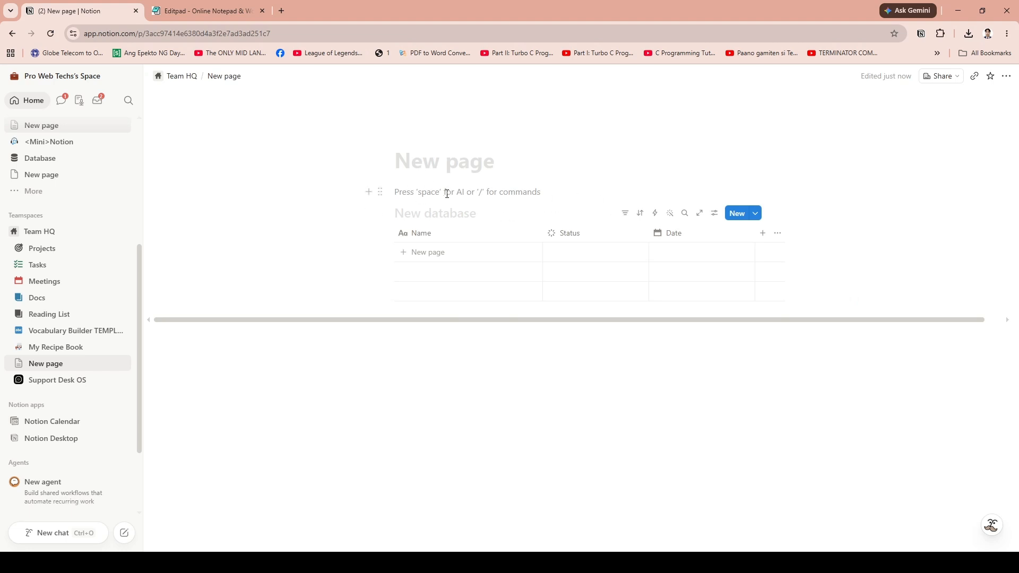
pyautogui.click(459, 348)
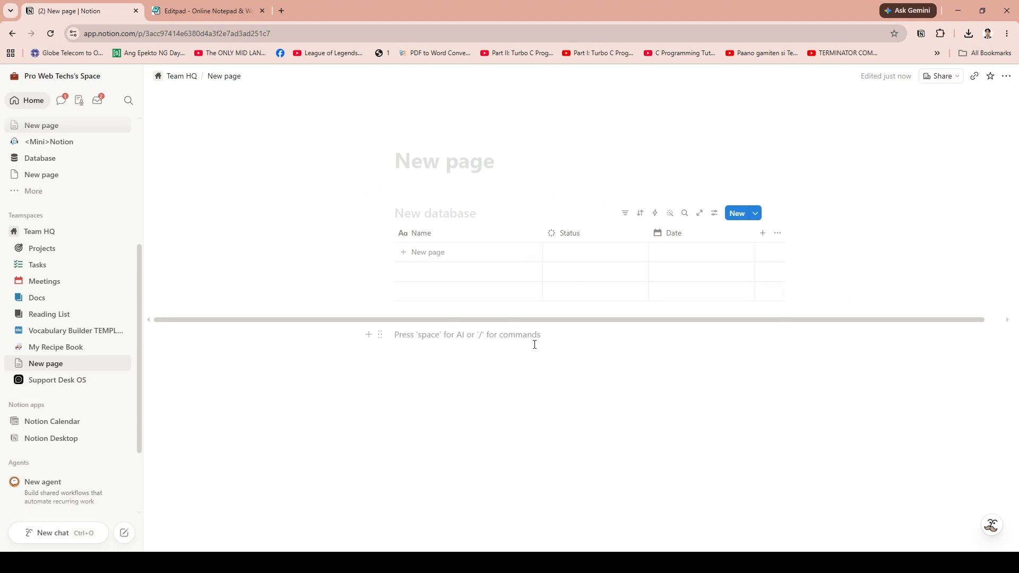
# Step: Add three rows to the database, leaving their names empty
pyautogui.click(476, 256)
pyautogui.click(436, 273)
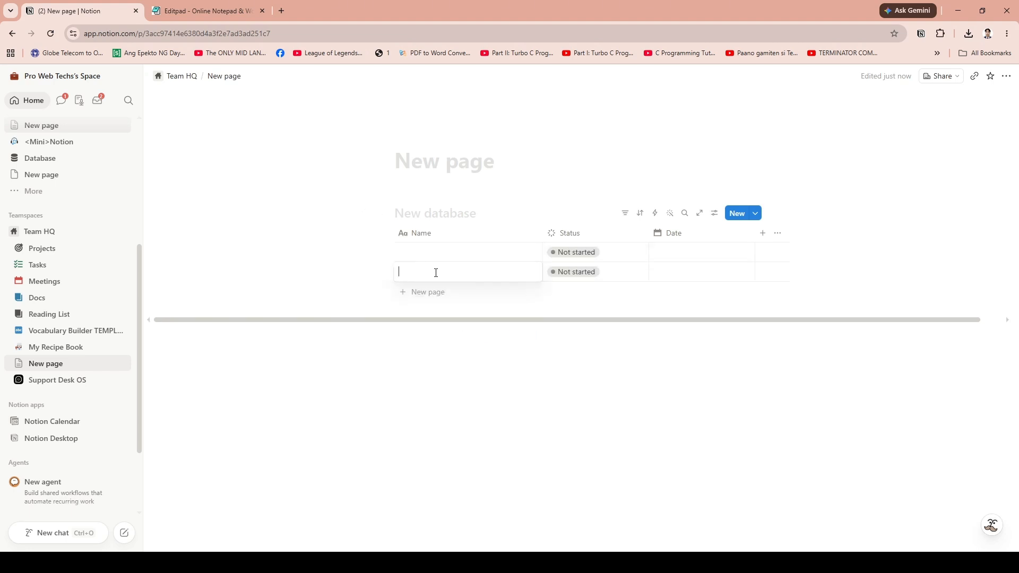
pyautogui.click(426, 297)
pyautogui.press('Escape')
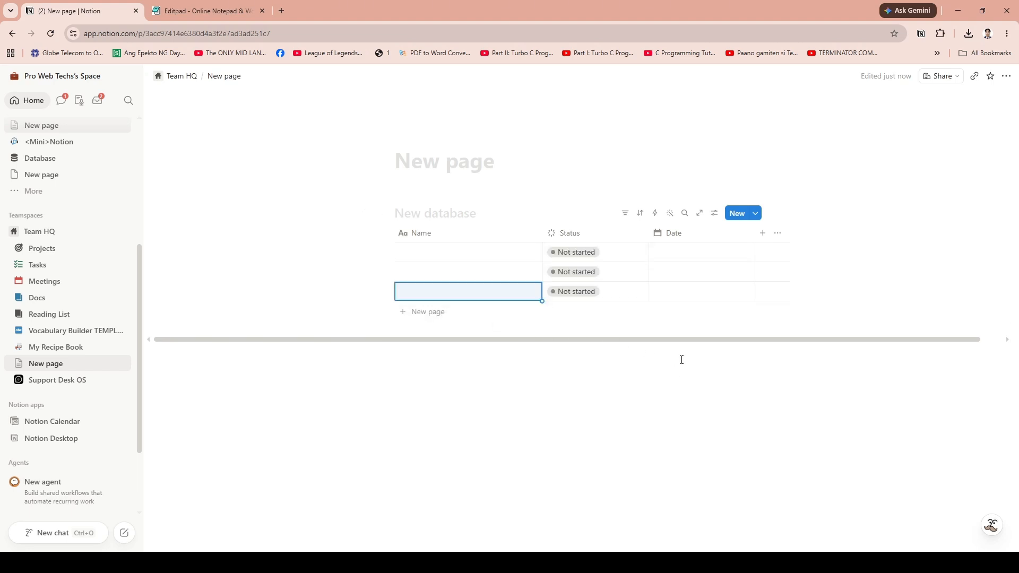
pyautogui.click(896, 216)
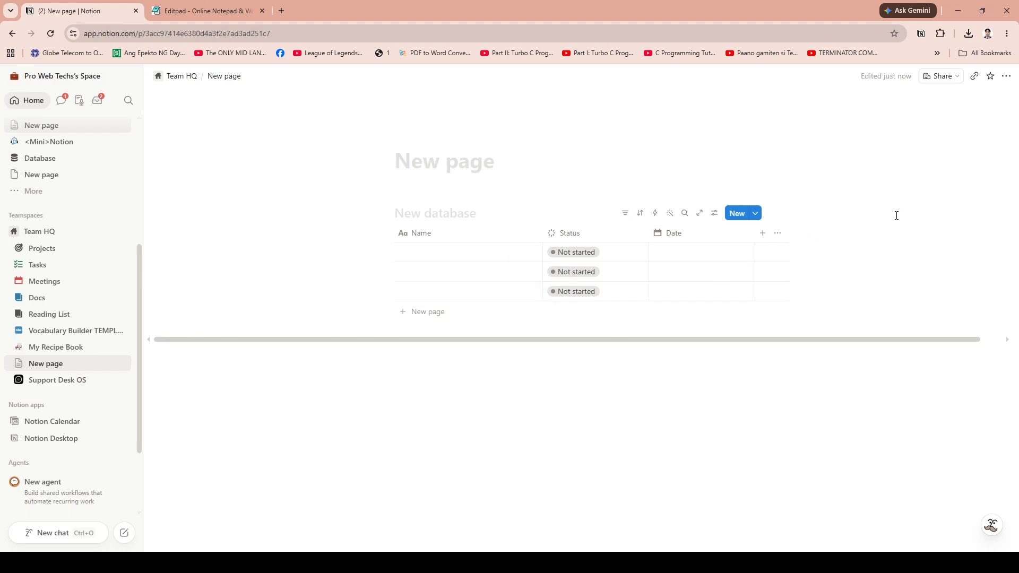
pyautogui.click(529, 142)
pyautogui.click(434, 166)
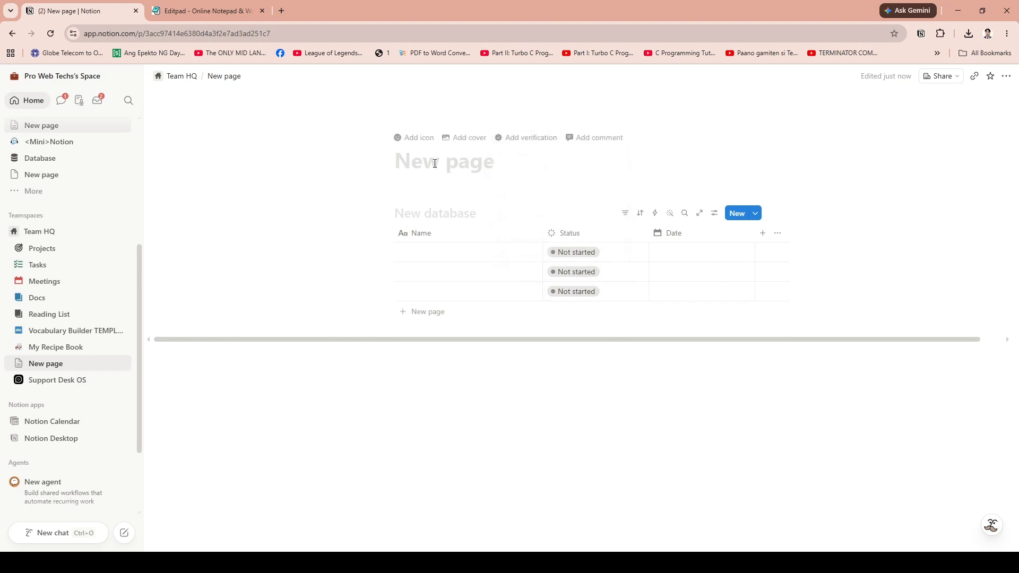
pyautogui.click(366, 193)
pyautogui.press('Escape')
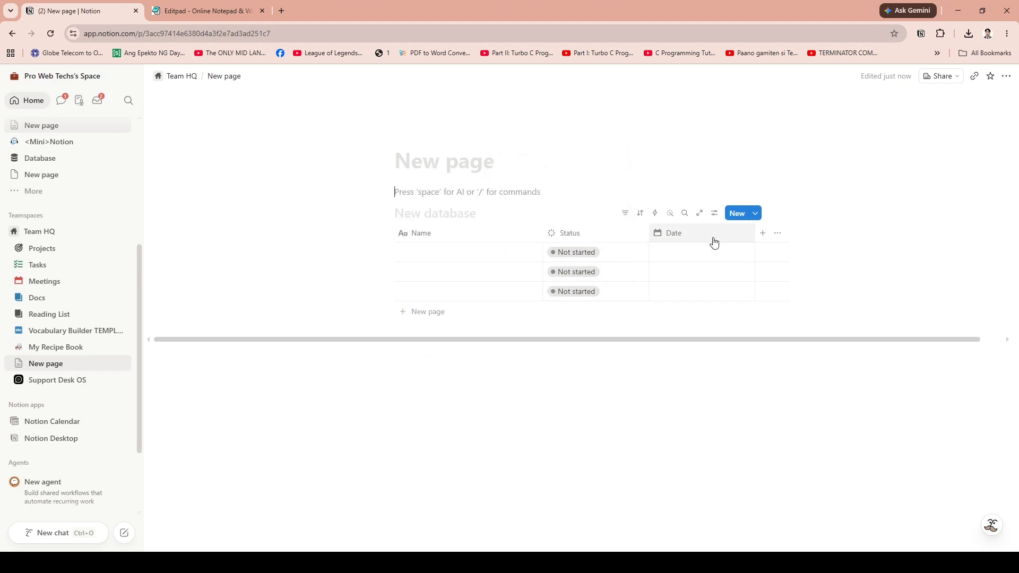
# Step: Add a Files & media property to the database after the Date property
pyautogui.click(764, 237)
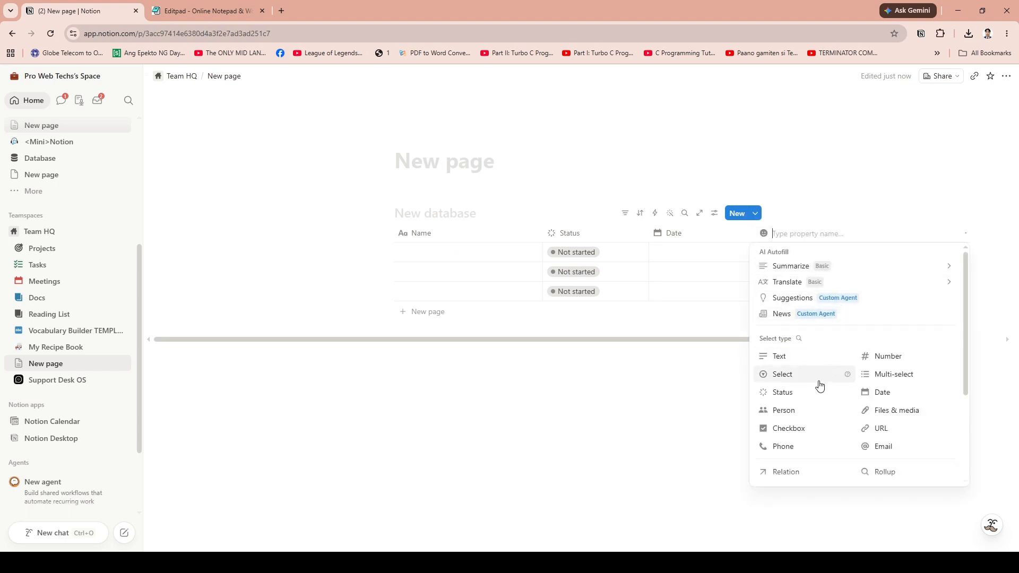
pyautogui.click(890, 409)
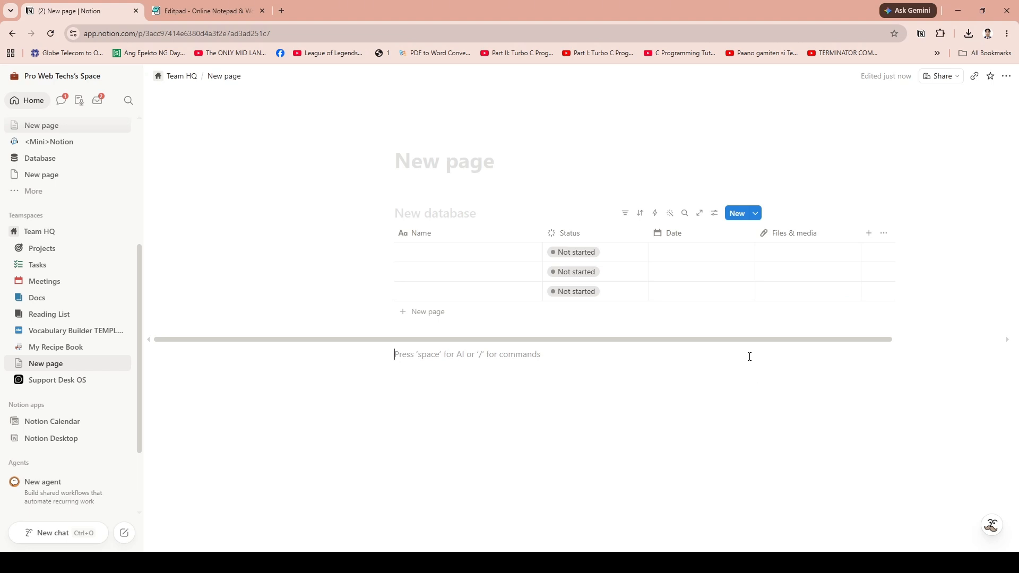
pyautogui.click(688, 286)
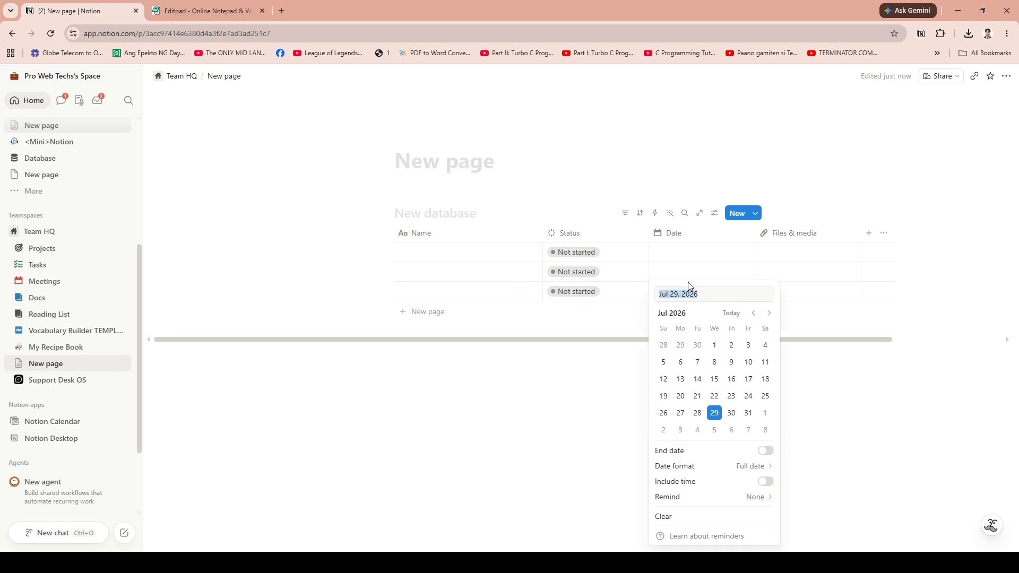
pyautogui.press('Escape')
# Step: Name the first database row "awdasda"
pyautogui.click(444, 250)
pyautogui.write('awdasda')
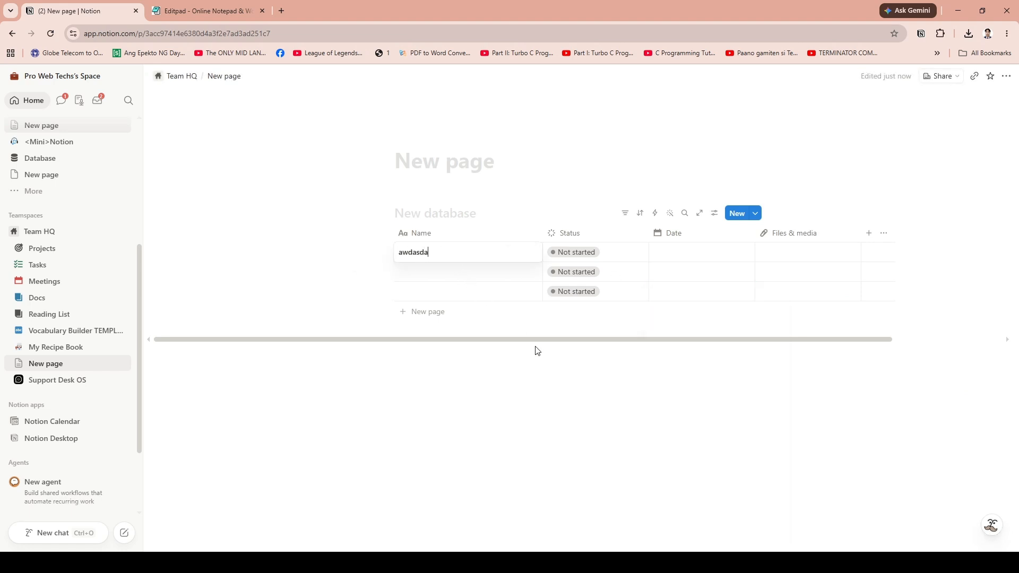
pyautogui.press('Escape')
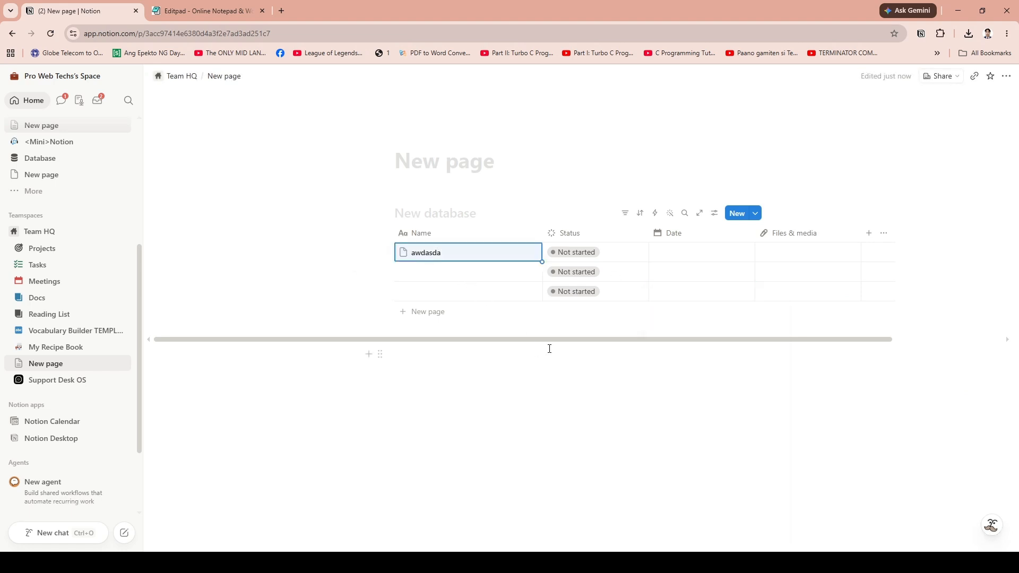
pyautogui.moveTo(550, 349); pyautogui.dragTo(642, 362)
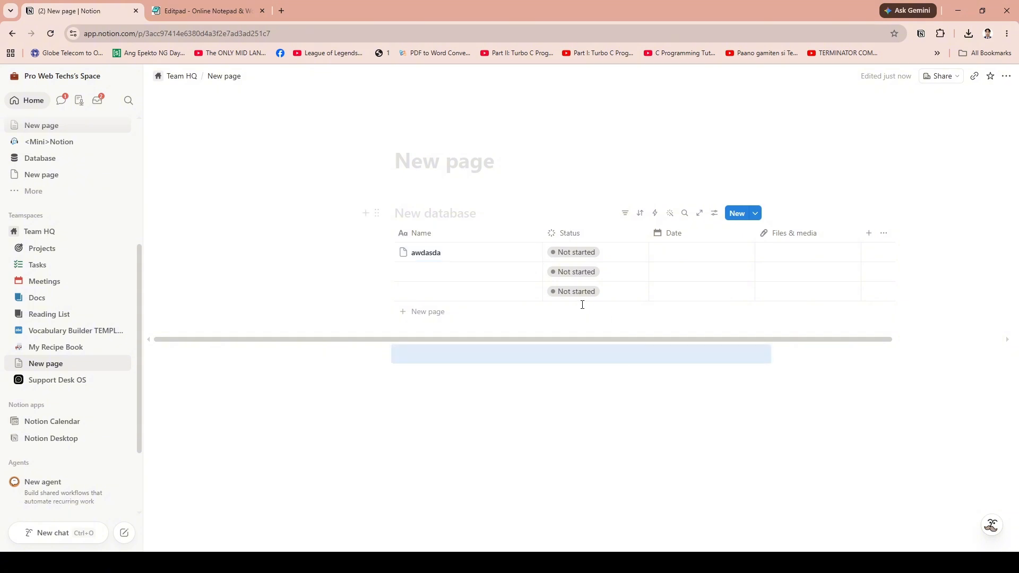
pyautogui.click(545, 371)
# Step: Clear the name of the first database row
pyautogui.click(471, 259)
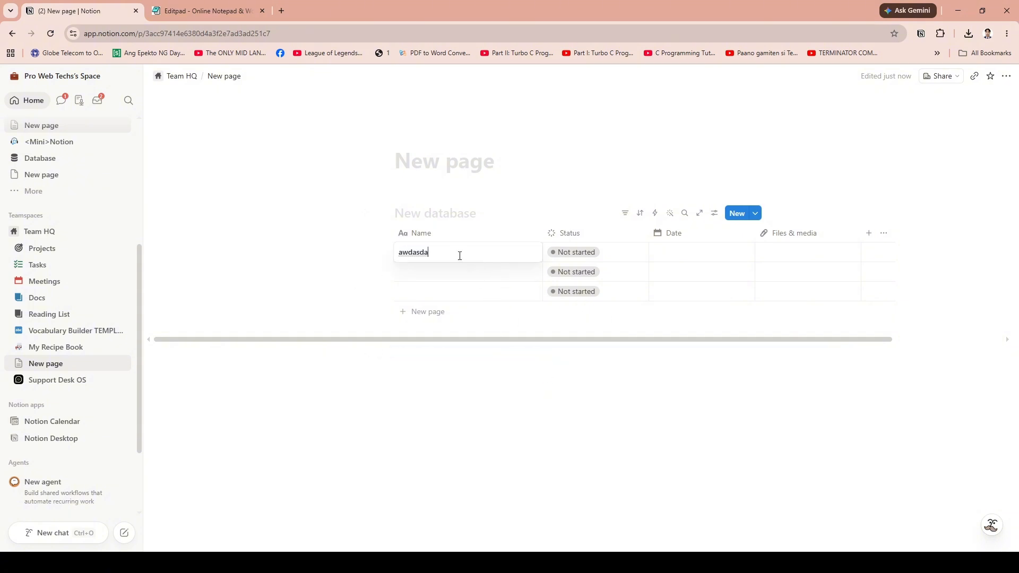
pyautogui.press('BackSpace')
pyautogui.press('BackSpace')
pyautogui.press('BackSpace')
pyautogui.press('BackSpace')
pyautogui.press('BackSpace')
pyautogui.press('BackSpace')
pyautogui.press('BackSpace')
pyautogui.press('Escape')
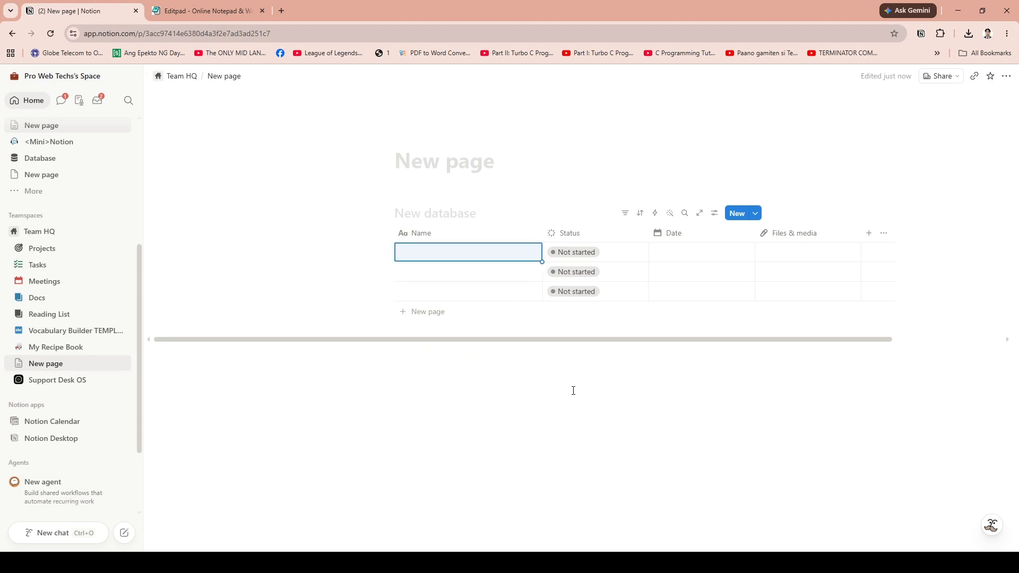
pyautogui.click(518, 291)
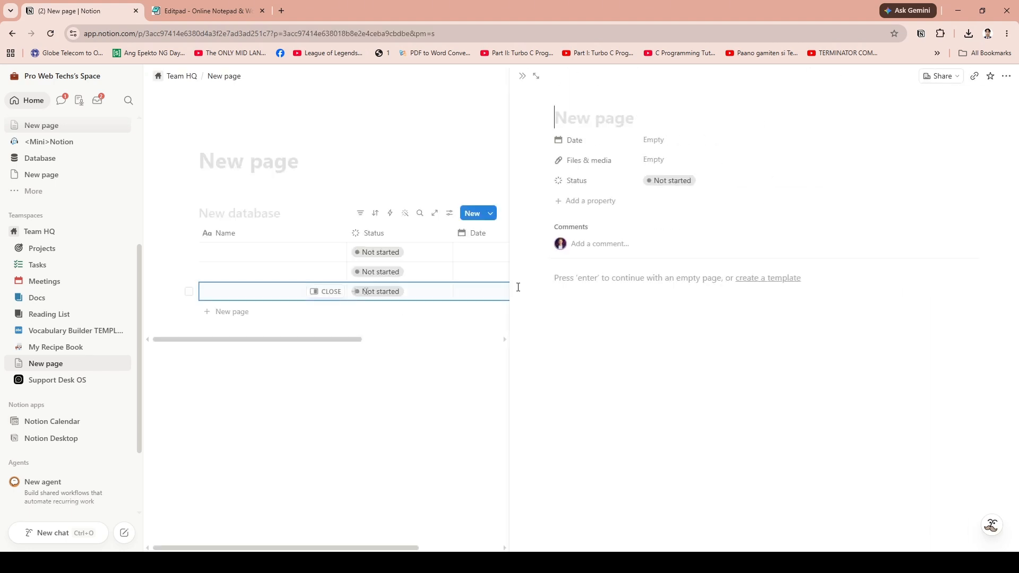
pyautogui.click(397, 139)
pyautogui.click(522, 76)
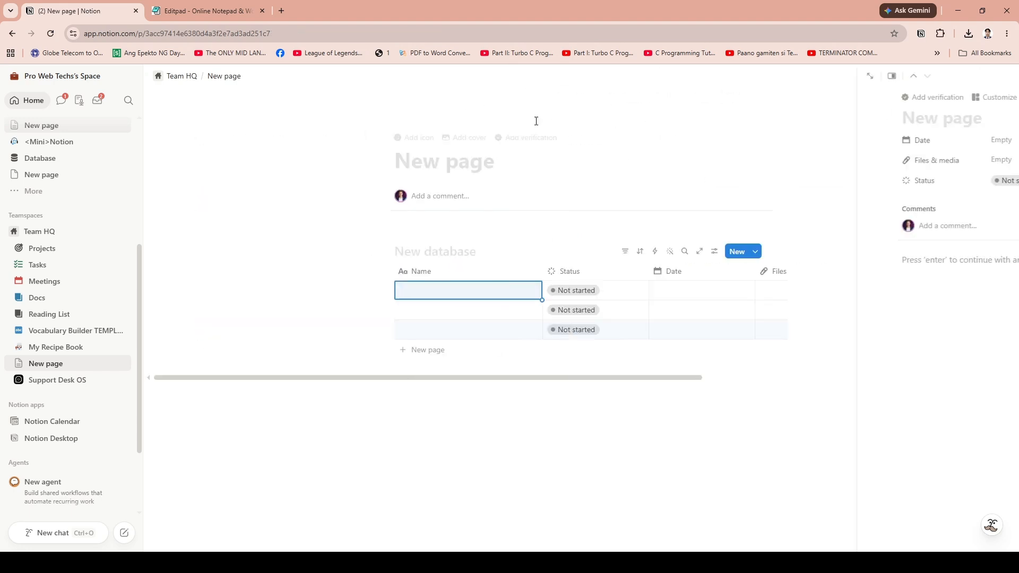
pyautogui.click(680, 417)
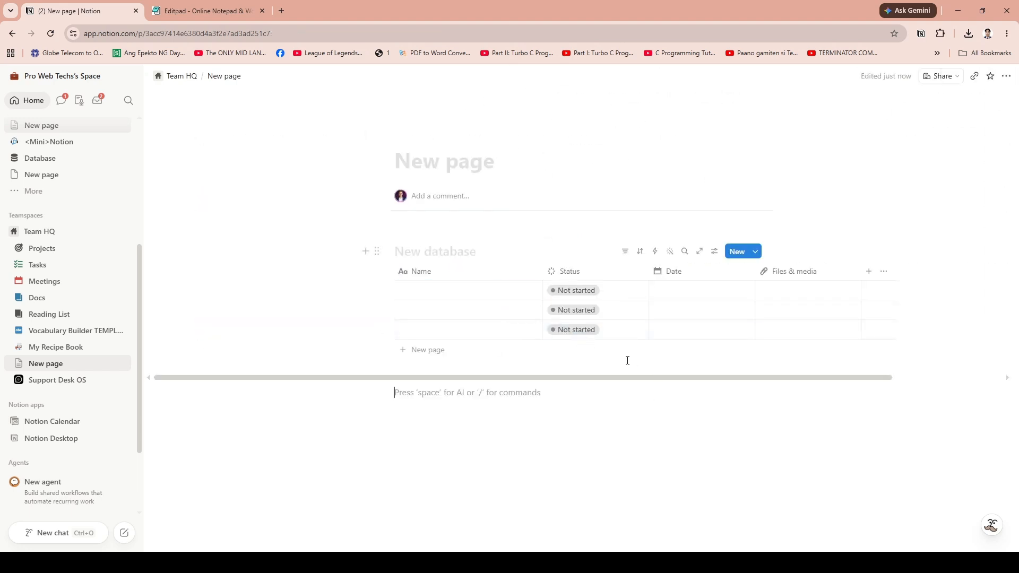
pyautogui.click(639, 329)
pyautogui.press('Escape')
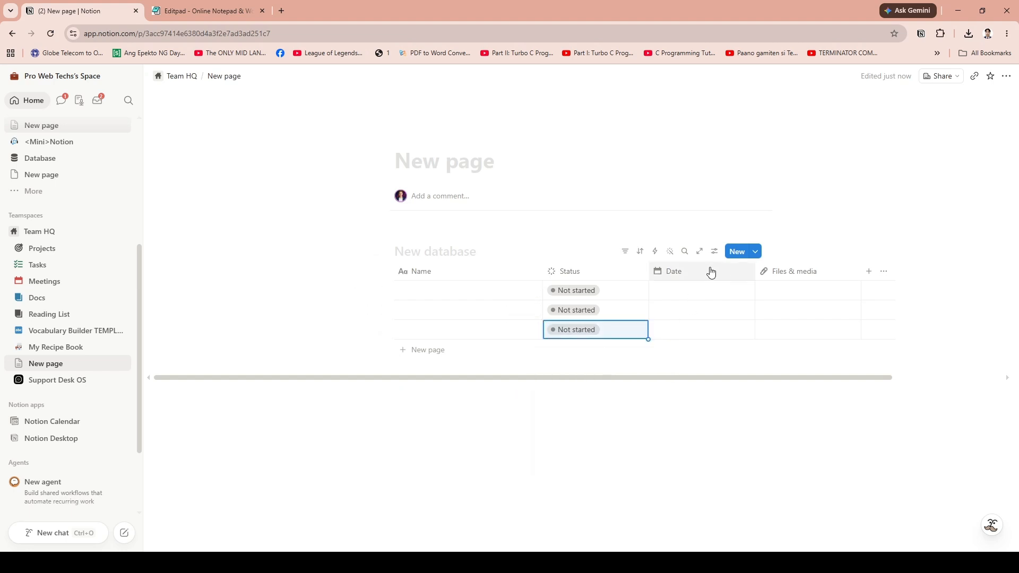
# Step: Try to enter "wdawdasd" and 1 as the date in the first database row
pyautogui.click(671, 329)
pyautogui.write('wdawdasd')
pyautogui.hotkey('ctrl', 'a')
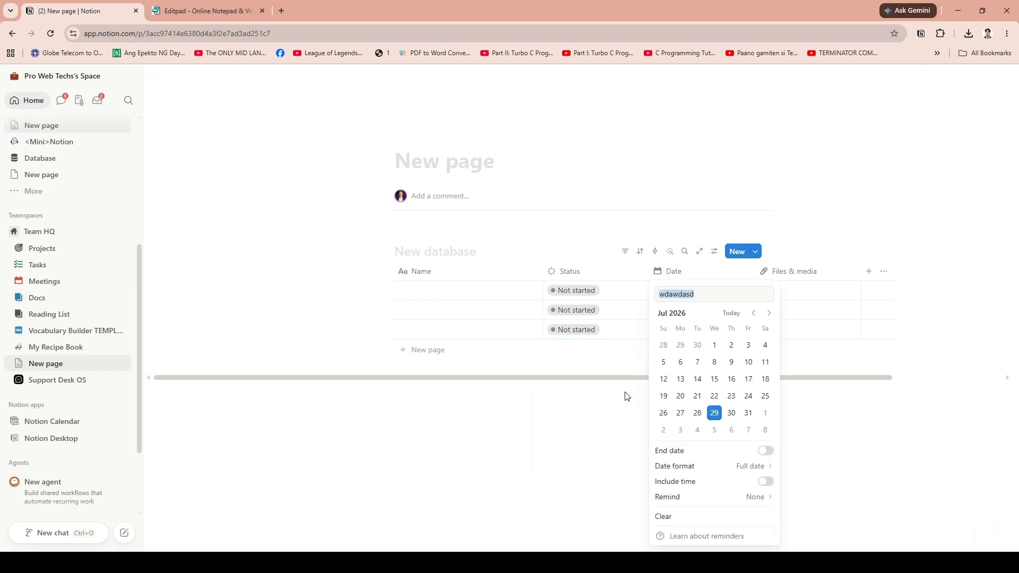
pyautogui.write('1')
pyautogui.press('Escape')
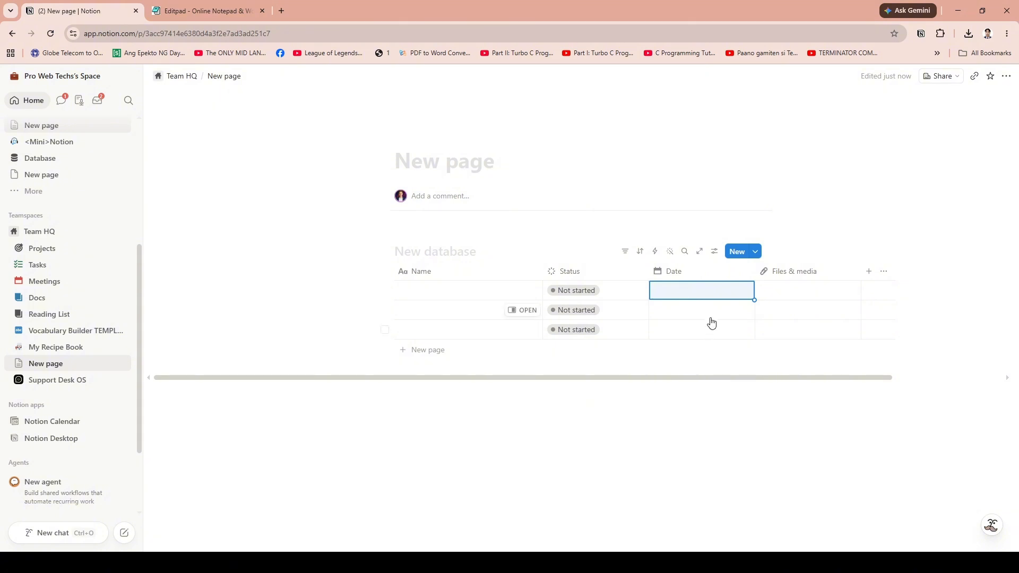
# Step: Rename the Files & media property to "wdsd", undo the rename, redo it and undo it again
pyautogui.click(817, 275)
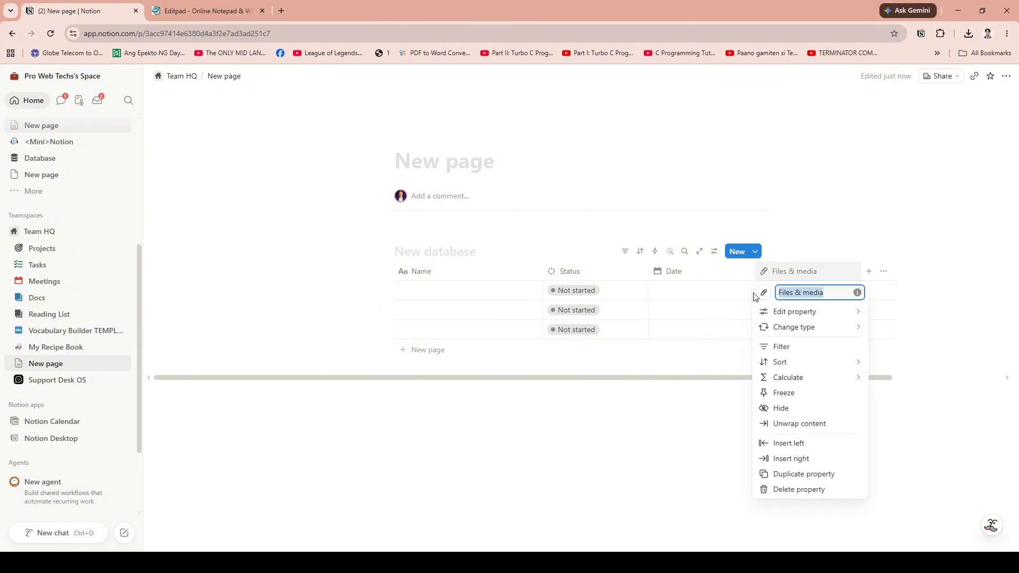
pyautogui.write('wdad')
pyautogui.click(705, 438)
pyautogui.hotkey('ctrl', 'z')
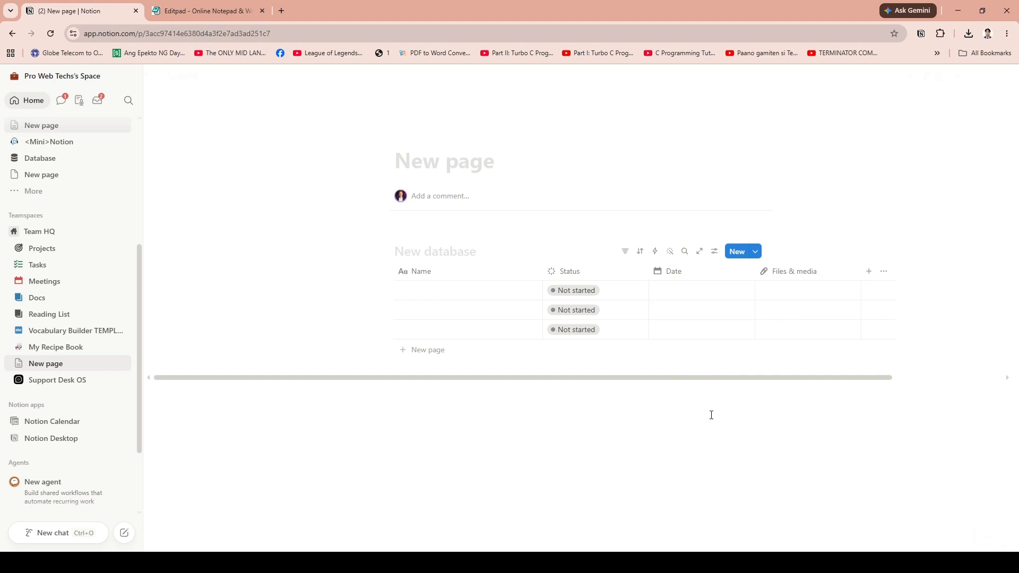
pyautogui.hotkey('ctrl', 'shift', 'z')
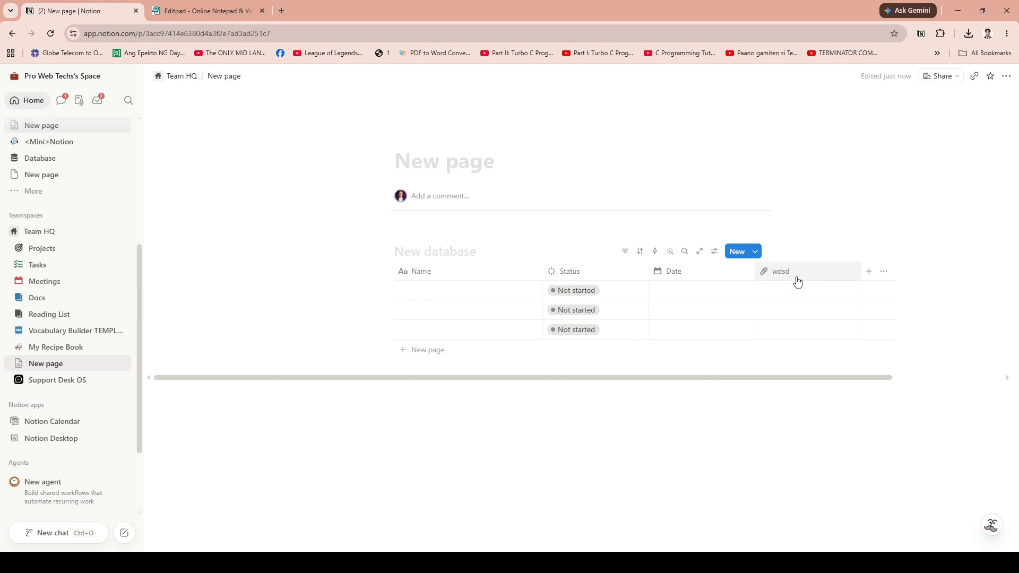
pyautogui.hotkey('ctrl', 'z')
pyautogui.click(776, 401)
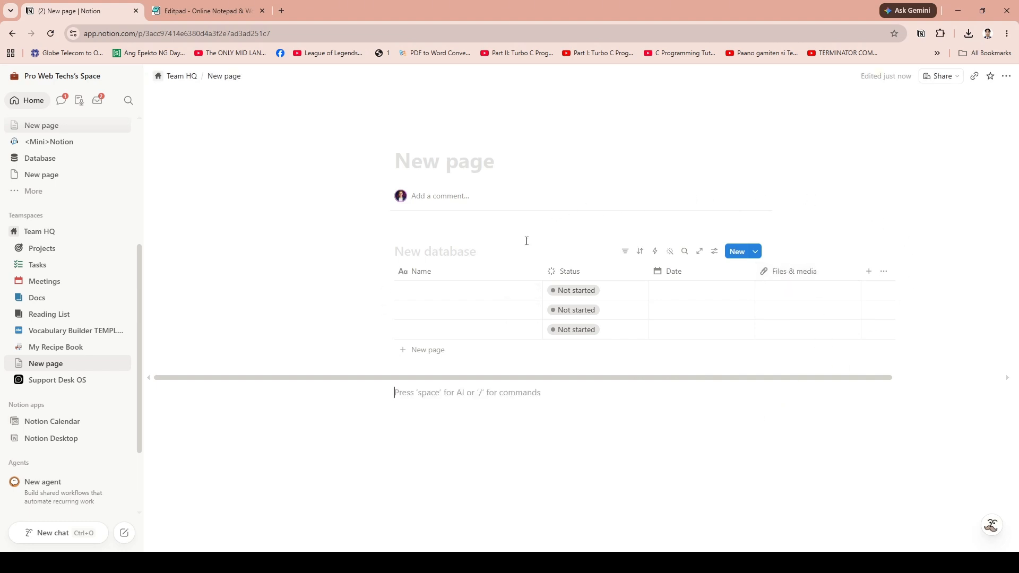
# Step: Name the three database rows Task1, Task2 and Task3
pyautogui.click(475, 287)
pyautogui.write('Task1')
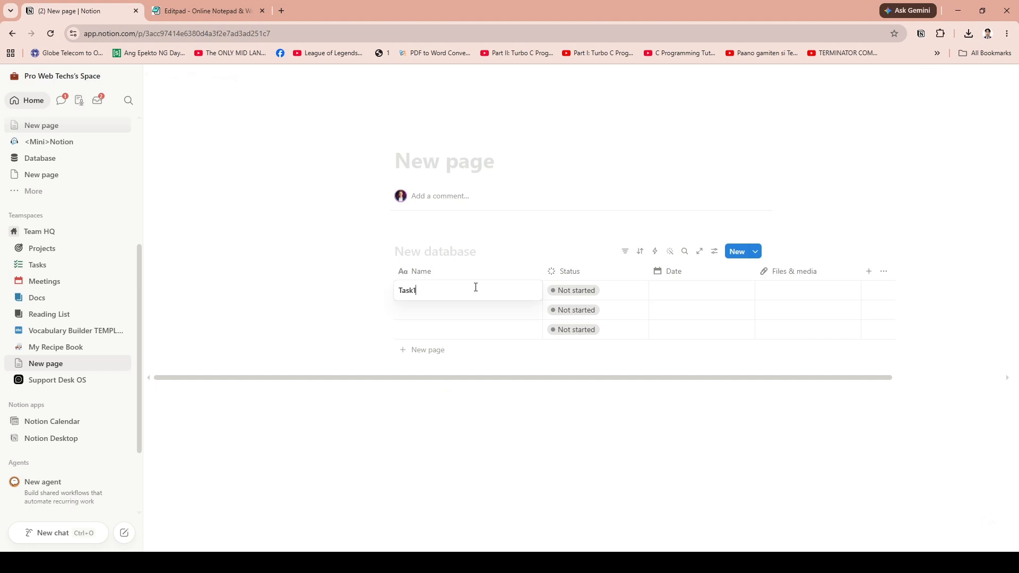
pyautogui.press('Return')
pyautogui.write('Task2')
pyautogui.press('Return')
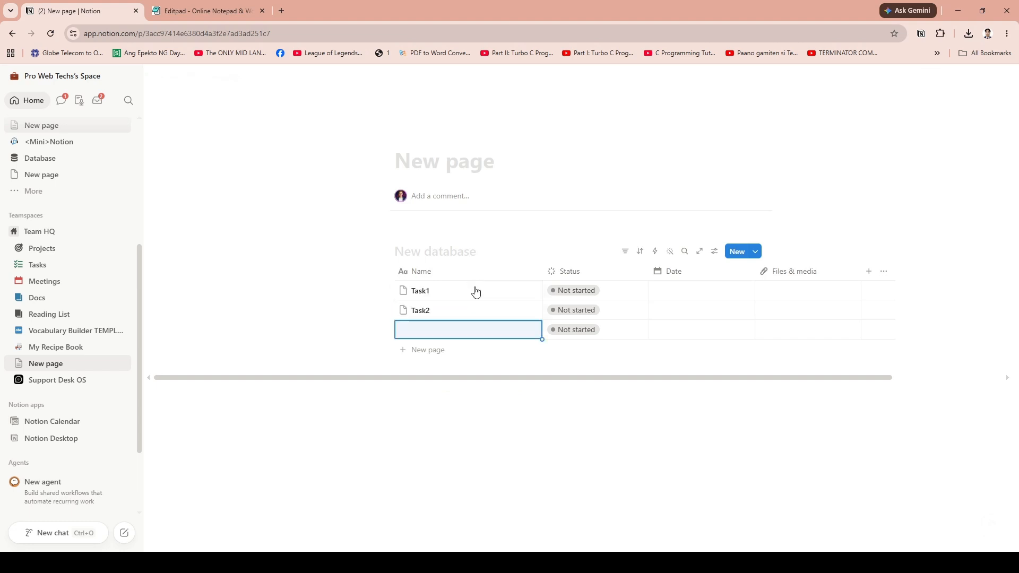
pyautogui.write('Task3')
pyautogui.press('Escape')
# Step: Undo the last two row name edits and redo both of them
pyautogui.hotkey('ctrl', 'z')
pyautogui.hotkey('ctrl', 'z')
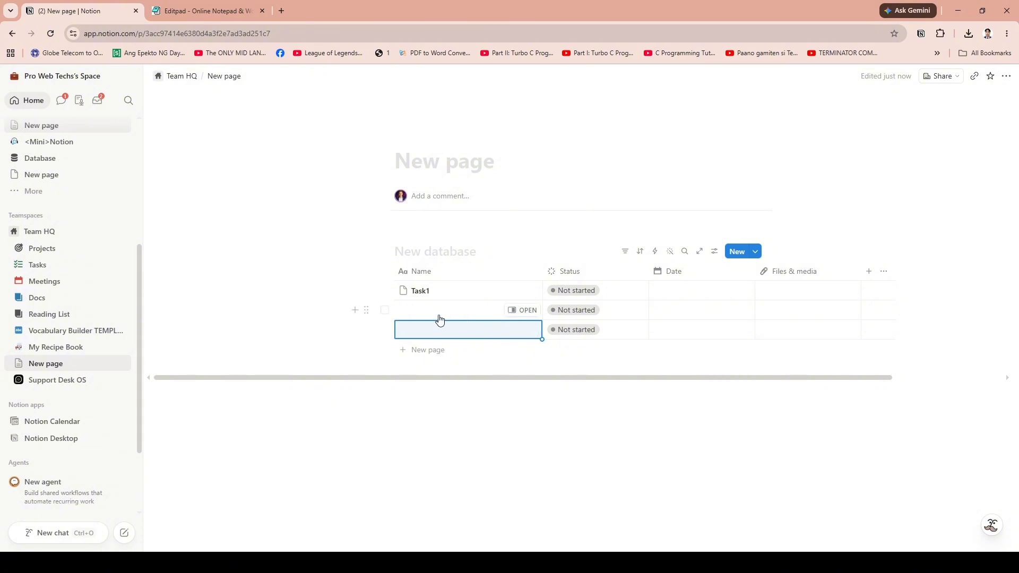
pyautogui.hotkey('ctrl', 'shift', 'z')
pyautogui.hotkey('ctrl', 'shift', 'z')
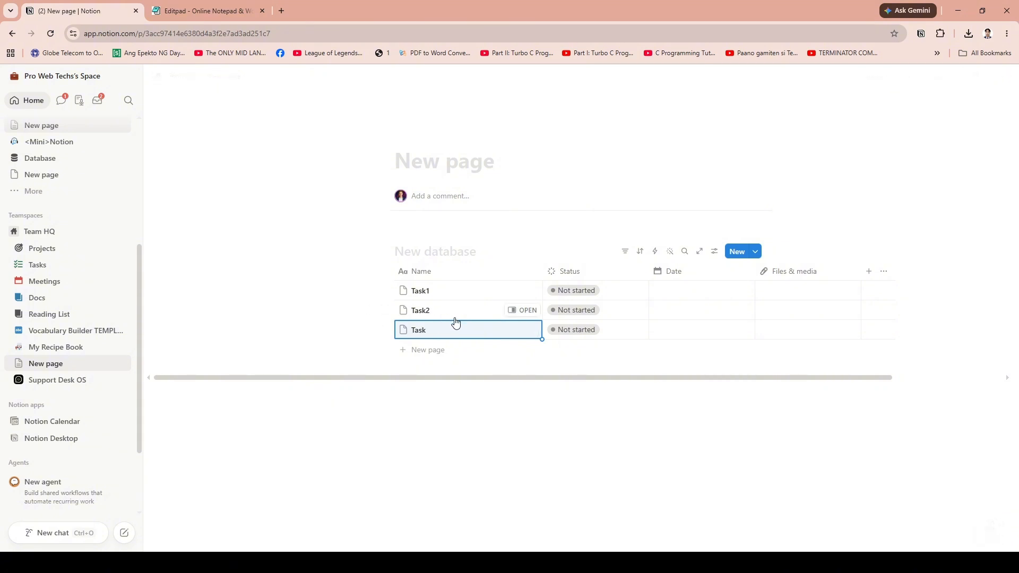
# Step: Write a note below the database with the lines "Shortcut:", "Undo: Ctrl + Z" and "Redo: Ctrl + Y"
pyautogui.click(504, 418)
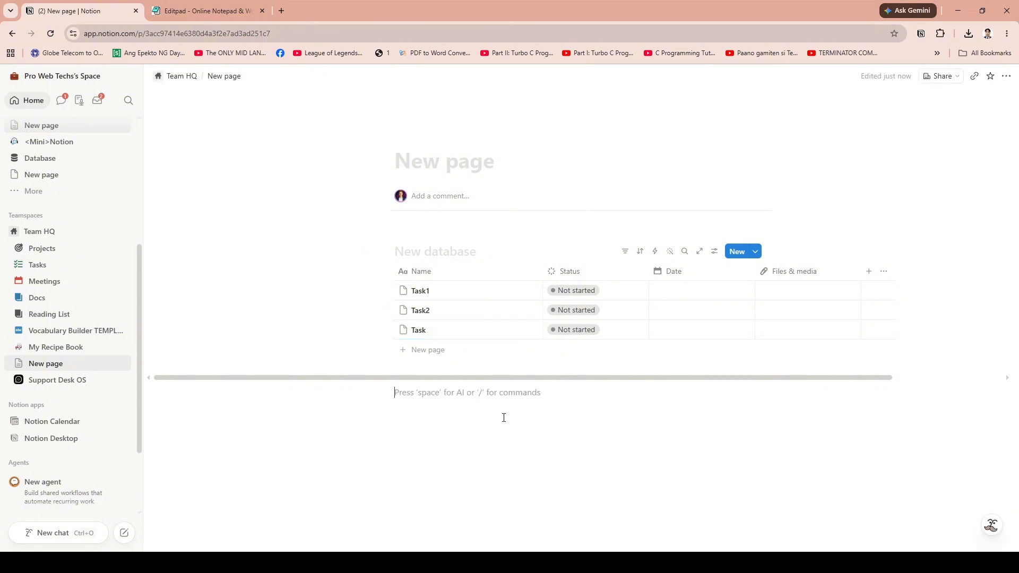
pyautogui.write('Shor')
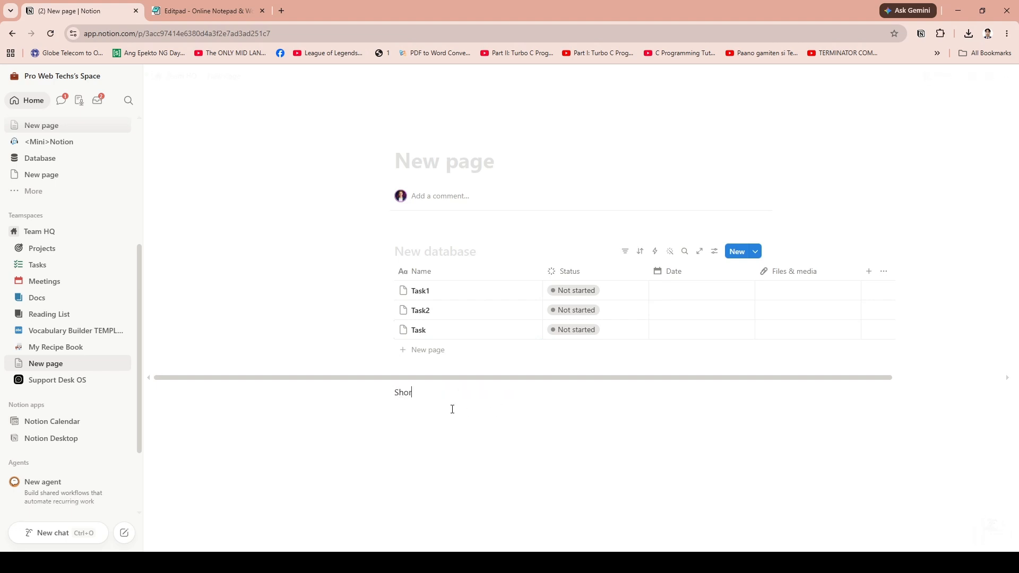
pyautogui.write('tcut:')
pyautogui.press('Return')
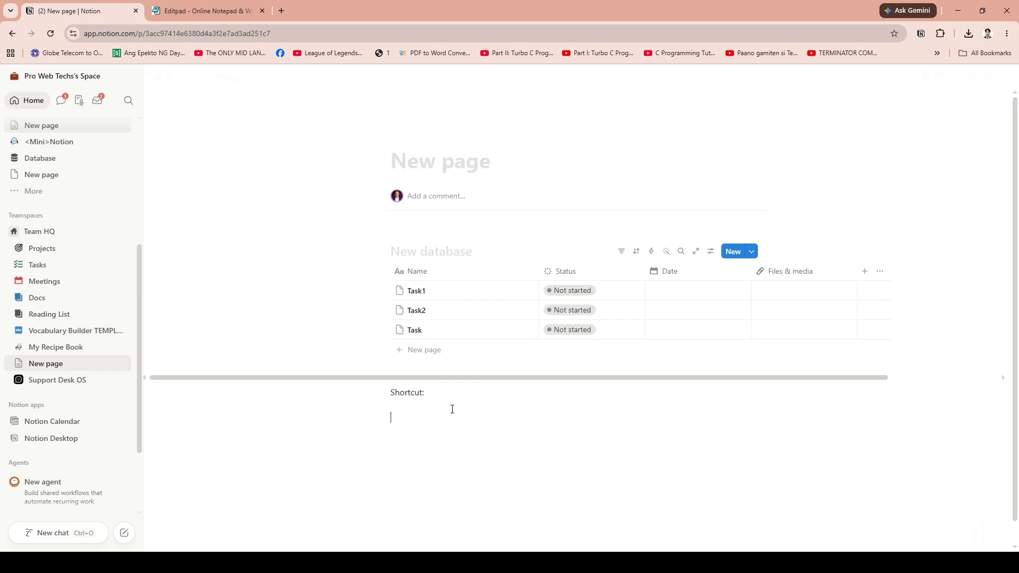
pyautogui.write('Undo: Ctrl + Z')
pyautogui.press('Return')
pyautogui.write('Red')
pyautogui.write('o')
pyautogui.press('BackSpace')
pyautogui.write('do')
pyautogui.write(': Ctrl + Y')
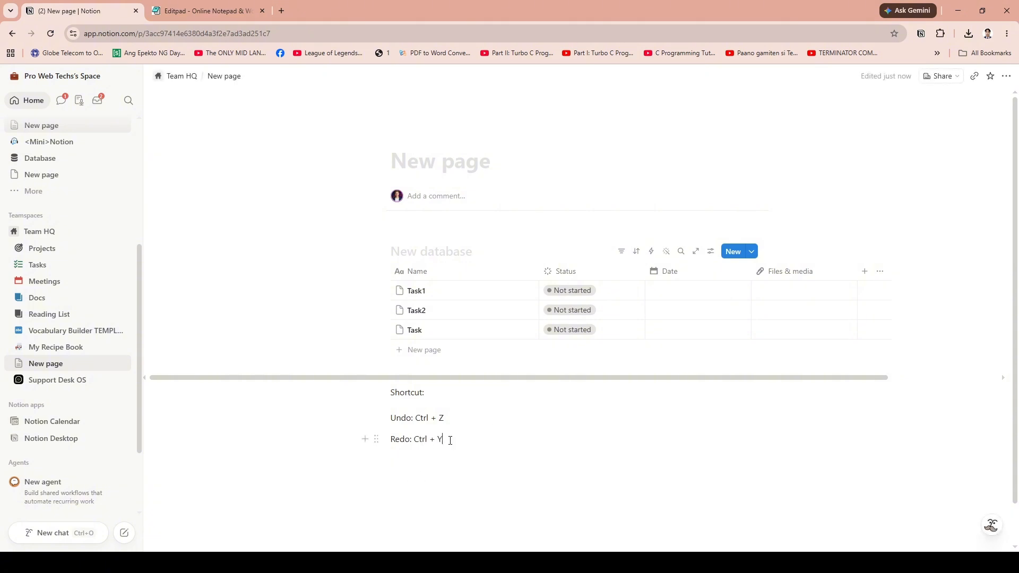
# Step: Make the key combinations "Ctrl + Y" and "Ctrl + Z" in the shortcut note bold
pyautogui.moveTo(444, 440); pyautogui.dragTo(414, 444)
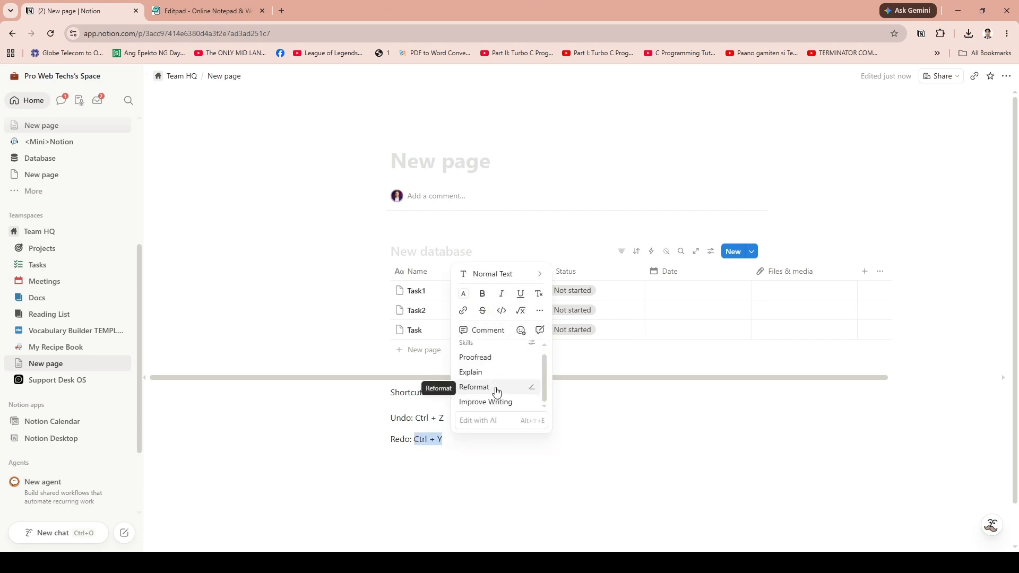
pyautogui.click(483, 294)
pyautogui.click(446, 417)
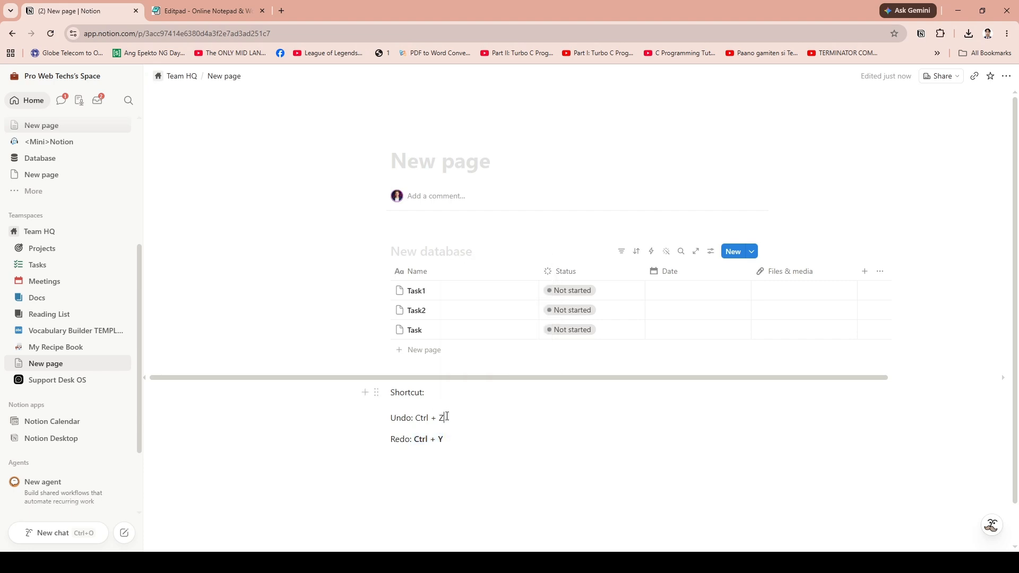
pyautogui.moveTo(446, 417); pyautogui.dragTo(414, 419)
pyautogui.hotkey('ctrl', 'b')
pyautogui.click(467, 457)
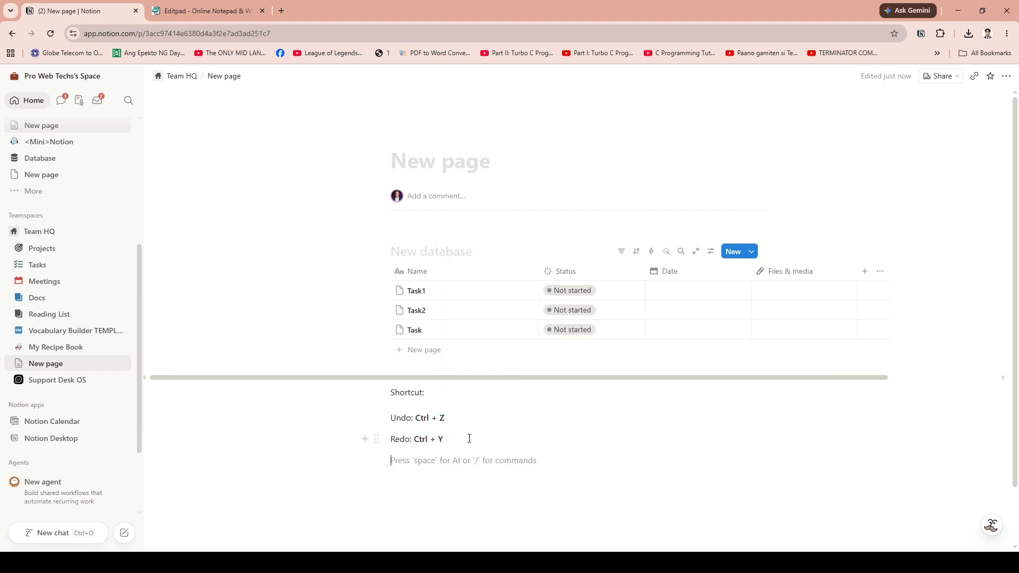
# Step: Append the sample text "wadawds" to the Redo line, and undo and redo it several times
pyautogui.moveTo(444, 440); pyautogui.dragTo(413, 440)
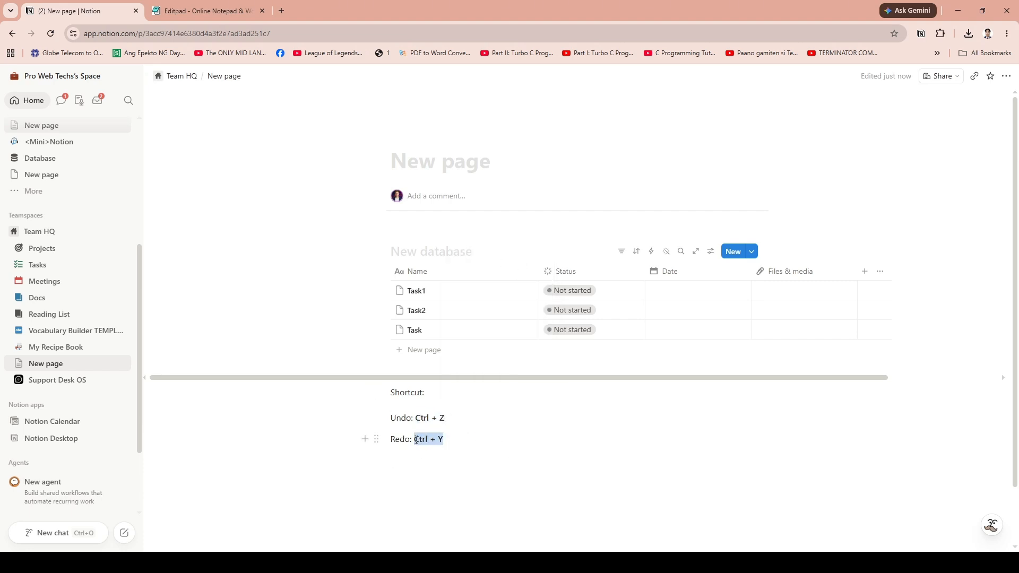
pyautogui.click(461, 440)
pyautogui.write('wadawds')
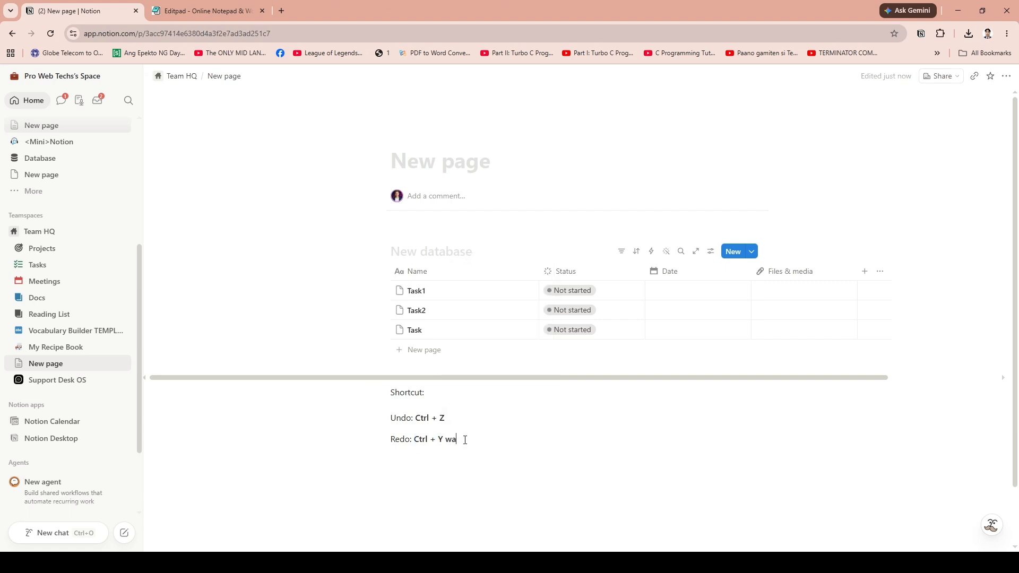
pyautogui.hotkey('ctrl', 'z')
pyautogui.hotkey('ctrl', 'z')
pyautogui.hotkey('ctrl', 'y')
pyautogui.hotkey('ctrl', 'z')
pyautogui.hotkey('ctrl', 'y')
# Step: Add "wdwd" at the end of the Redo line, alternate undo and redo, and finish with an undo
pyautogui.press('BackSpace')
pyautogui.write('wdwd')
pyautogui.hotkey('ctrl', 'z')
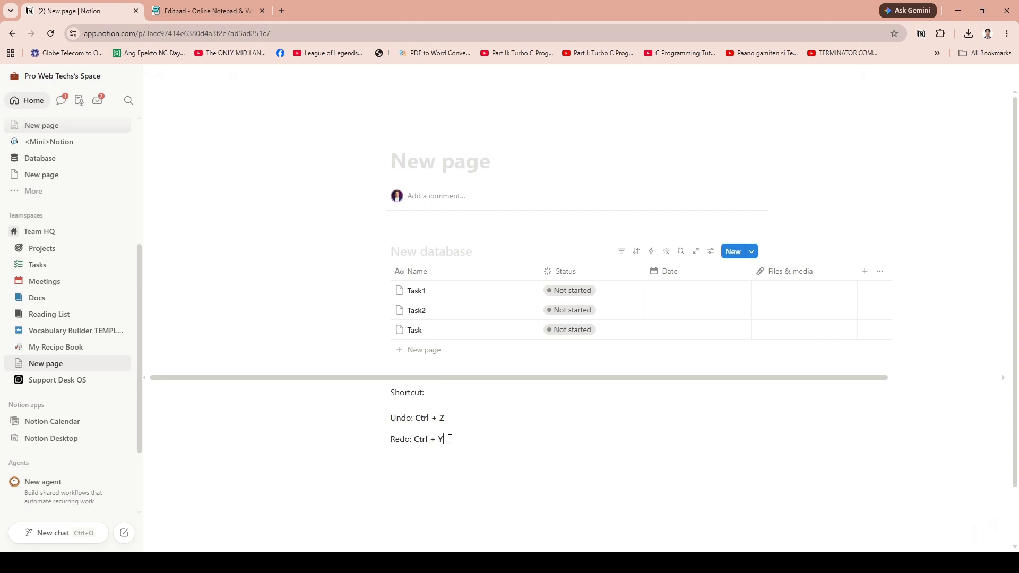
pyautogui.hotkey('ctrl', 'y')
pyautogui.hotkey('ctrl', 'z')
pyautogui.hotkey('ctrl', 'y')
pyautogui.hotkey('ctrl', 'z')
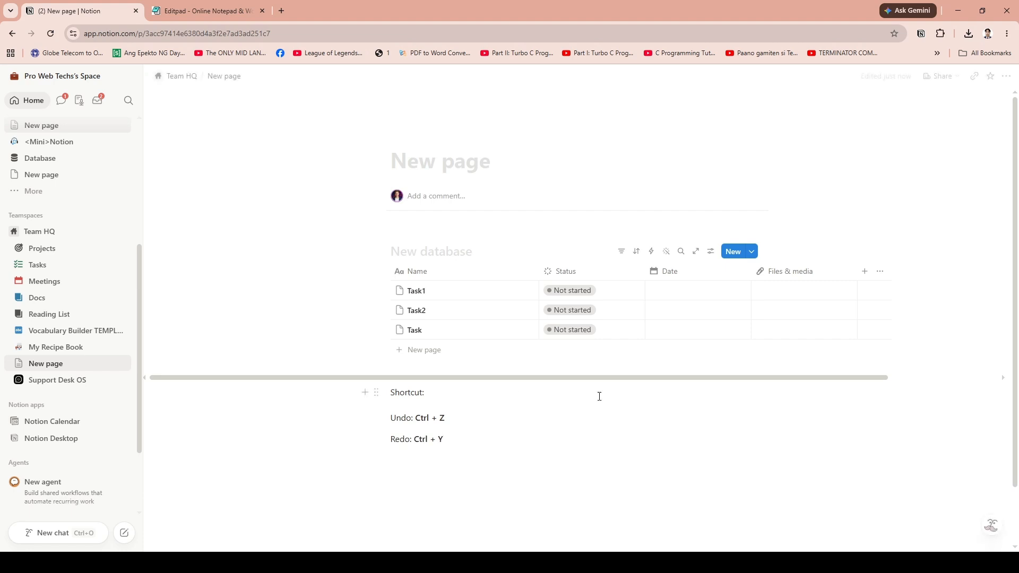
pyautogui.click(352, 230)
pyautogui.scroll(-1, 523, 383)
pyautogui.click(567, 435)
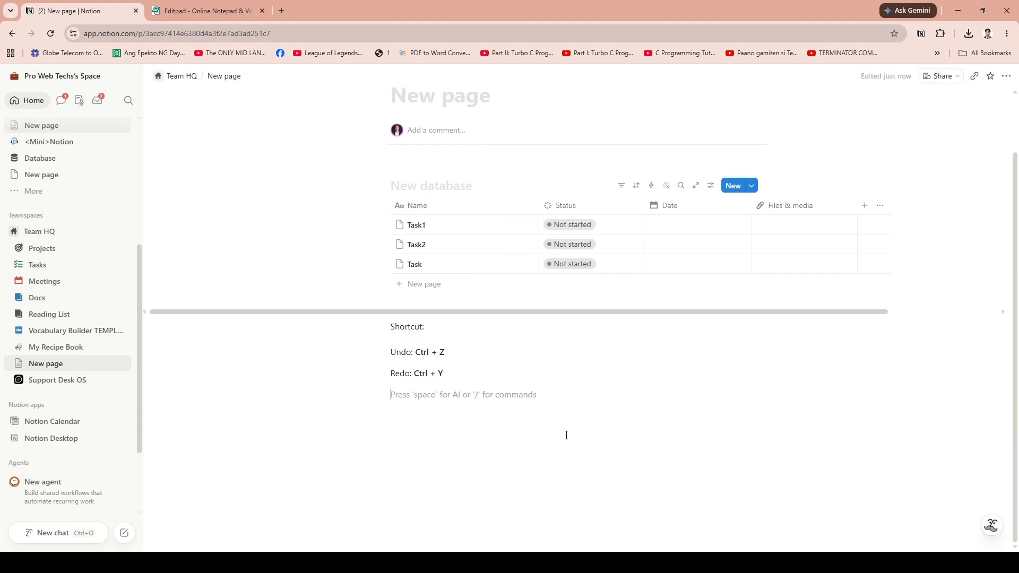